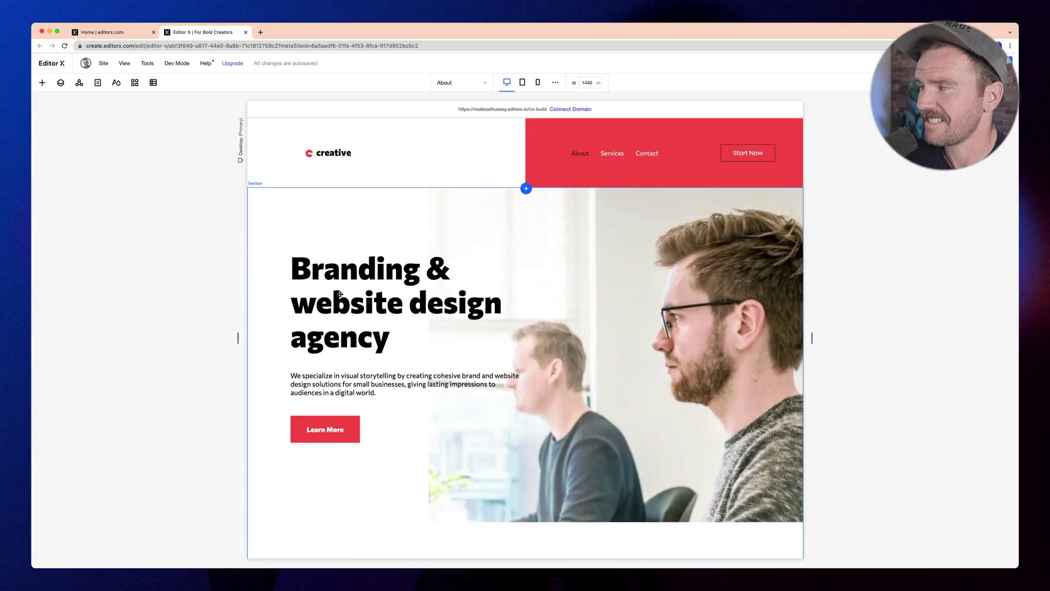
Add a new blank page named Layouter Slide Test to the site
click(479, 86)
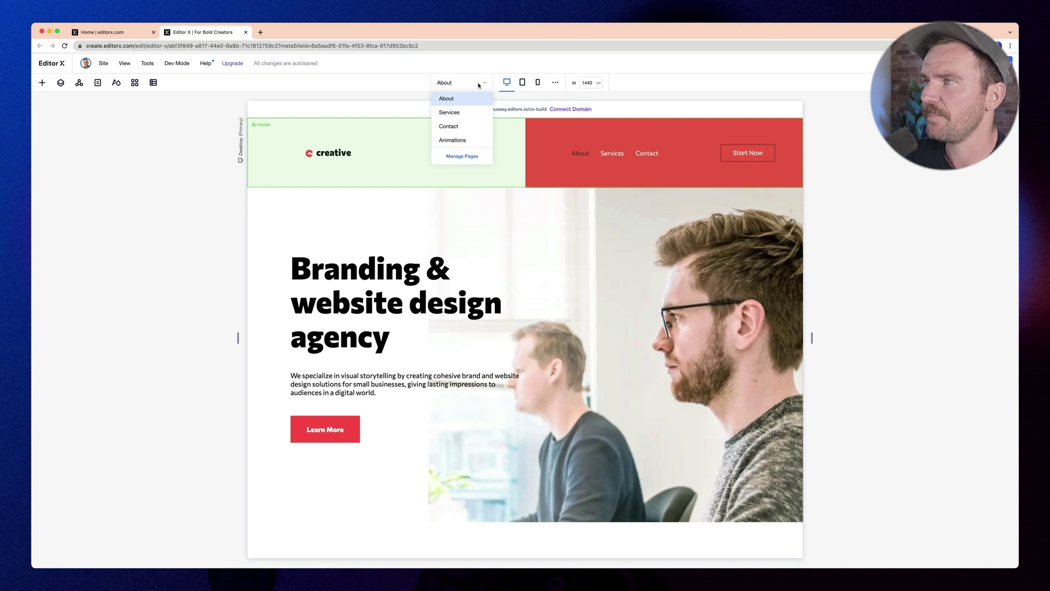
click(466, 156)
click(93, 557)
click(66, 488)
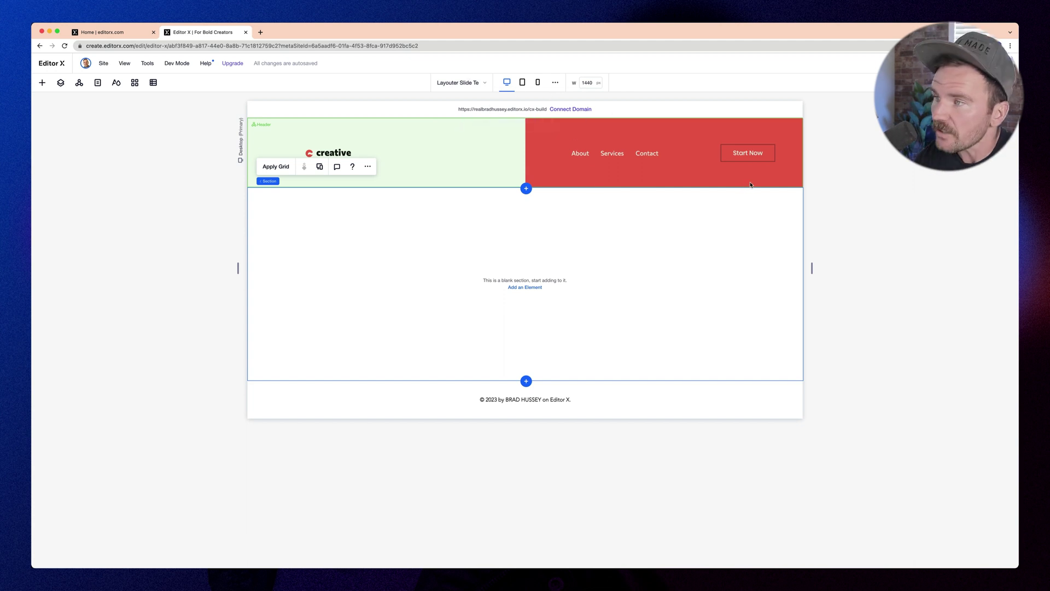
Add a Layouter to the blank section and change its display type to Slides
click(538, 290)
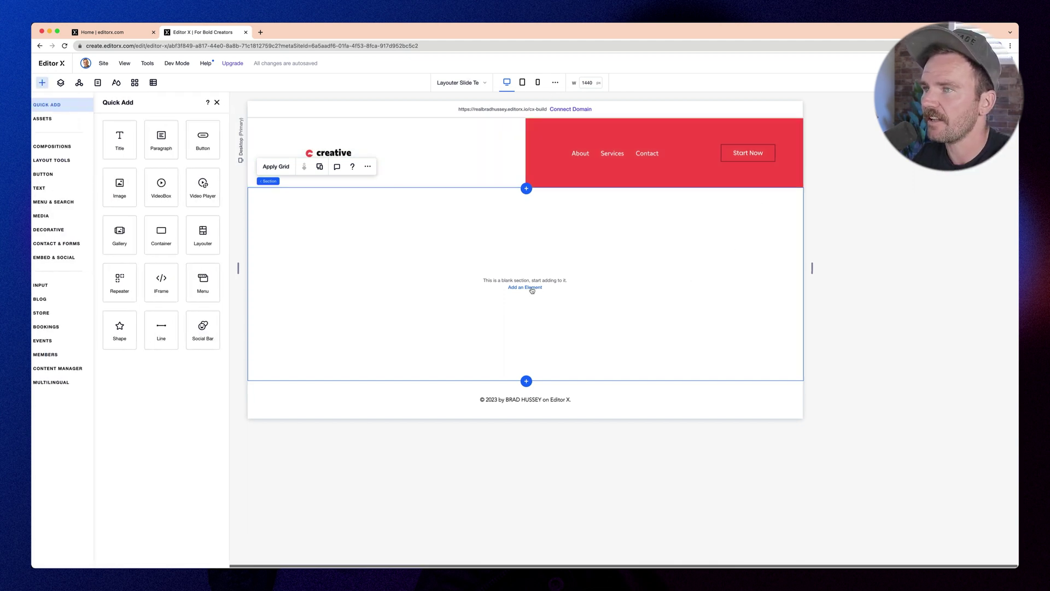
click(216, 237)
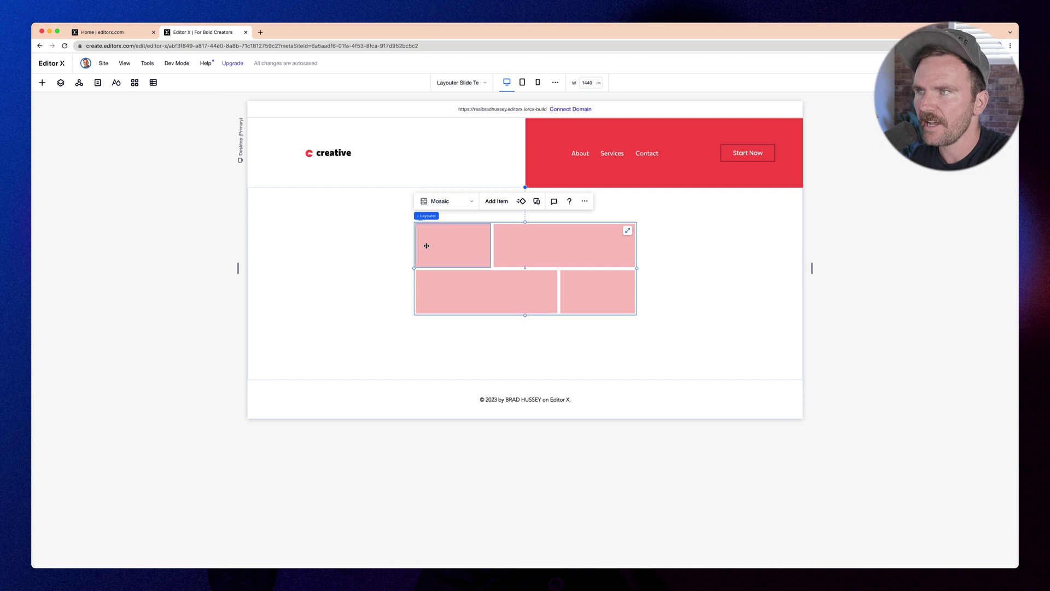
click(454, 205)
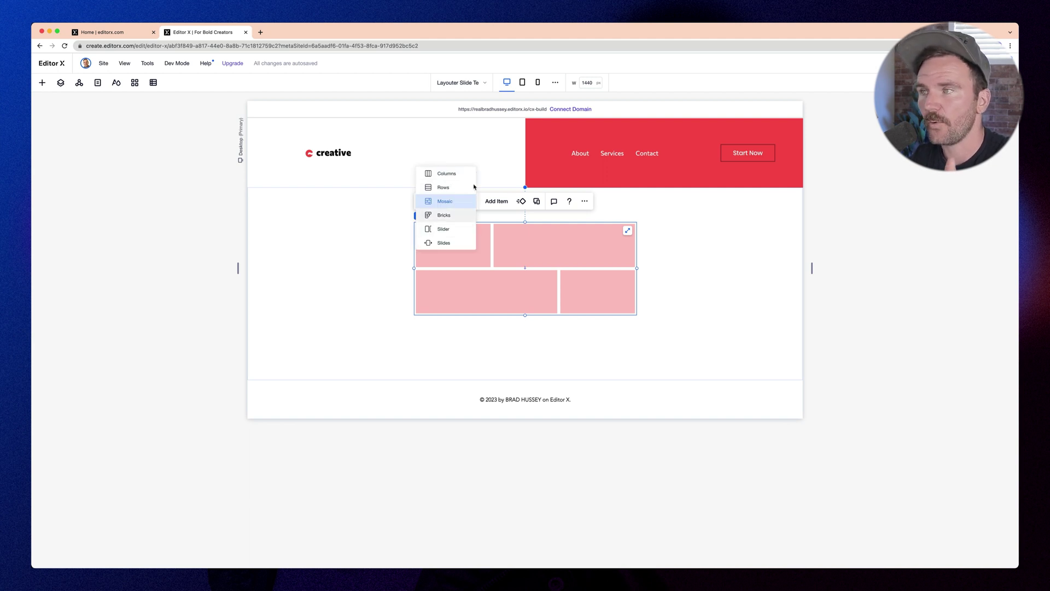
click(444, 243)
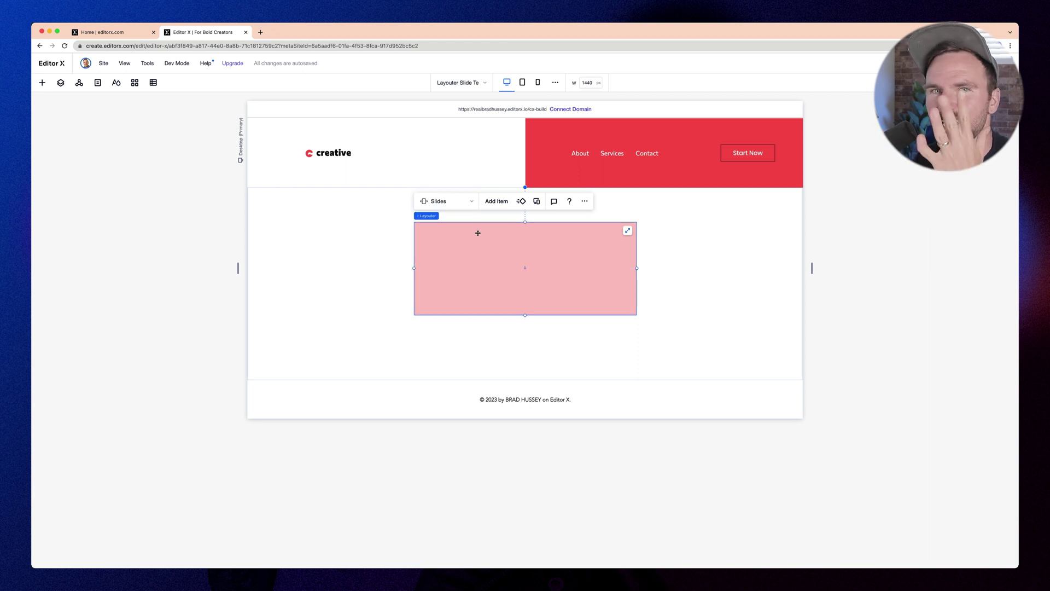
Stretch the layouter to fill the section and set it to show 2 items per slide
click(627, 231)
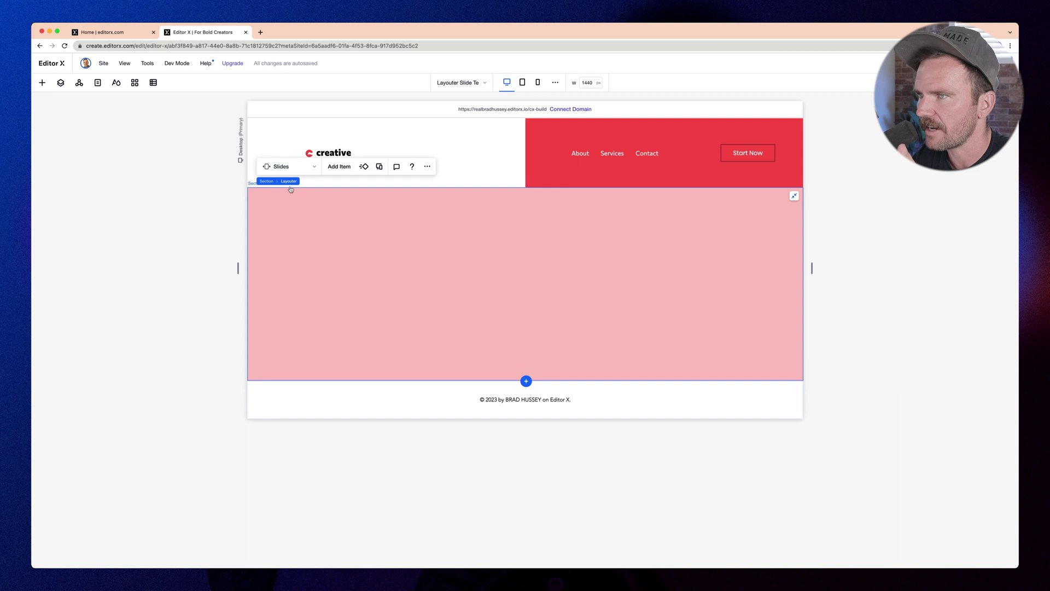
click(60, 82)
click(61, 162)
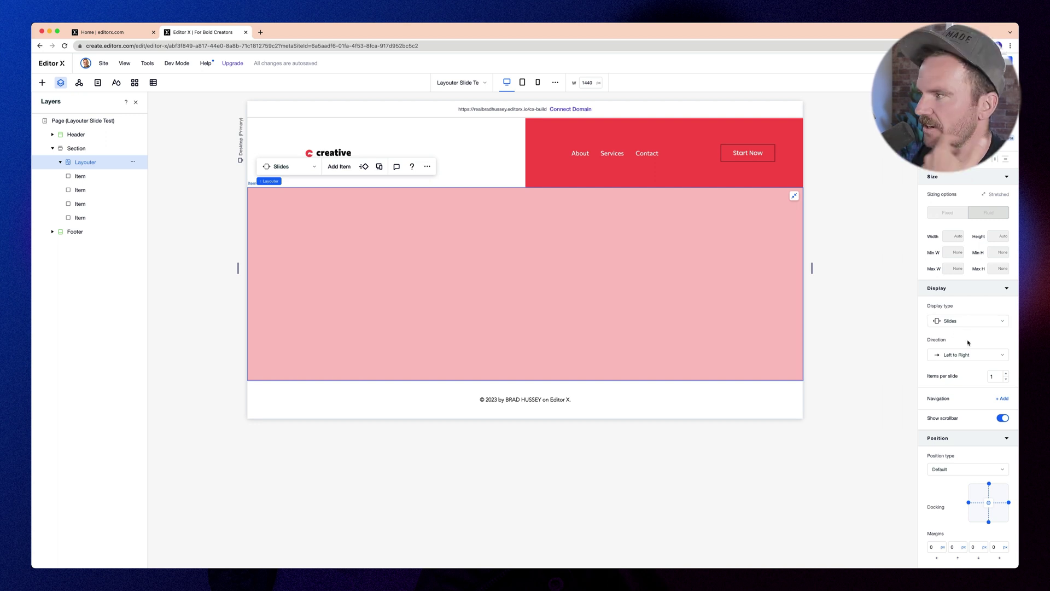
scroll(967, 328, down, 1)
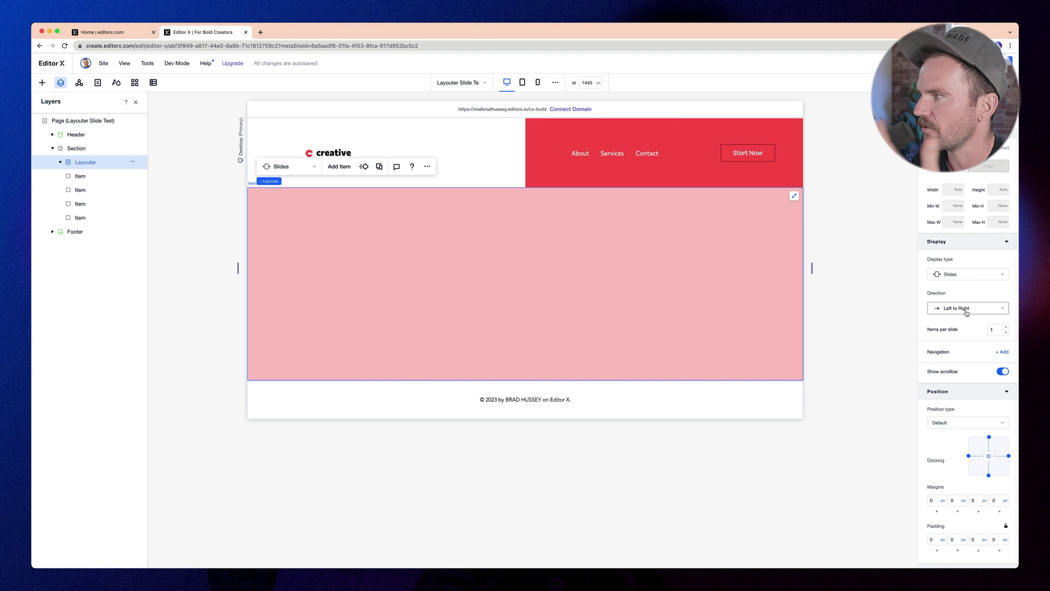
click(1006, 327)
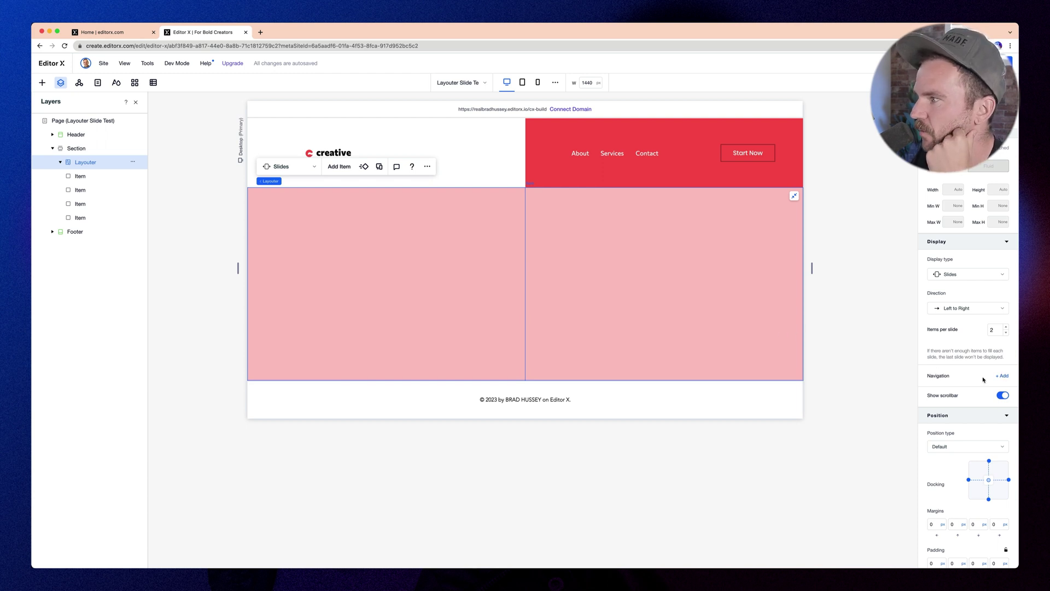
Add Arrows navigation to the layouter slides
scroll(987, 380, down, 1)
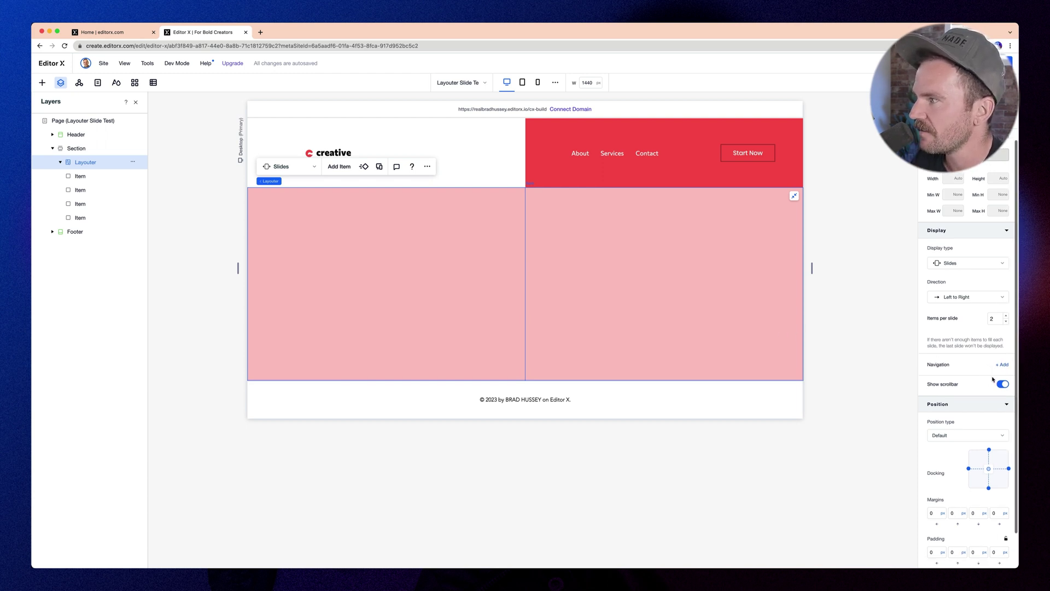
click(1004, 365)
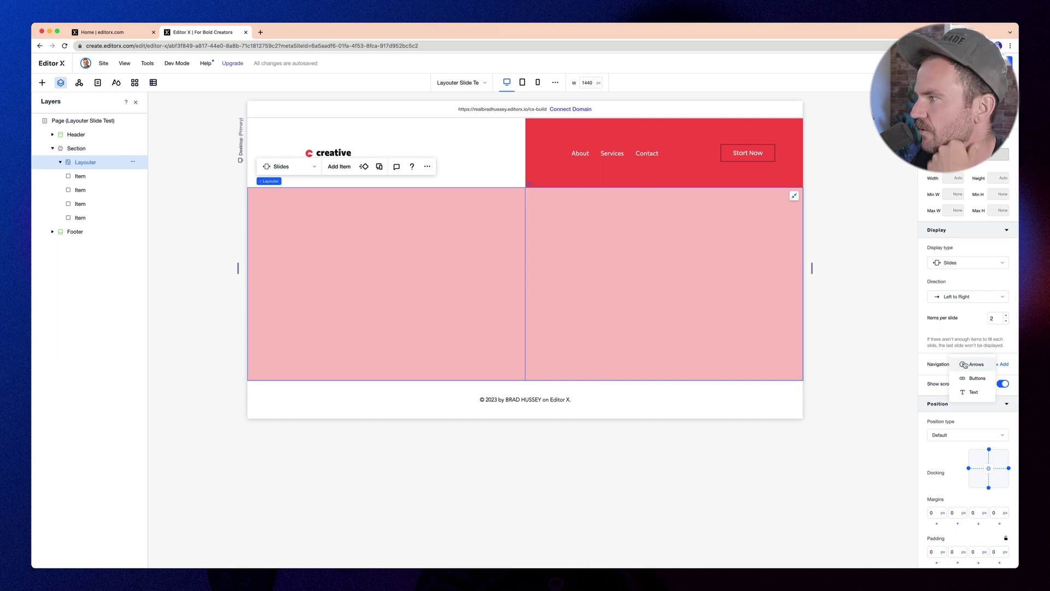
click(970, 365)
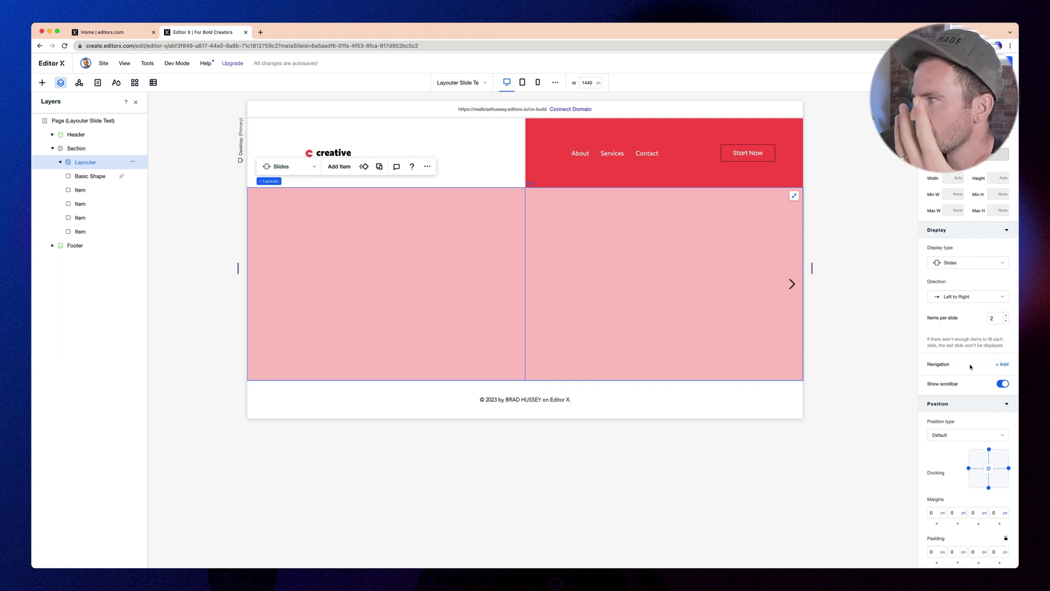
Turn off the layouter's scrollbar, trying the horizontal scrolling of the slides
scroll(951, 361, down, 2)
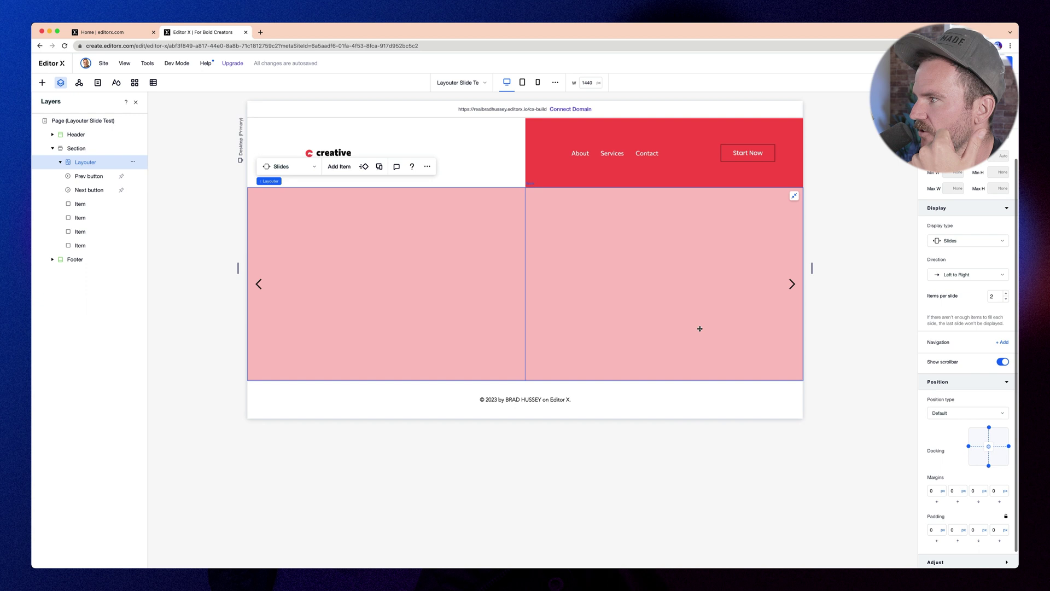
click(1005, 364)
click(1004, 362)
scroll(669, 311, right, 5)
scroll(668, 311, left, 5)
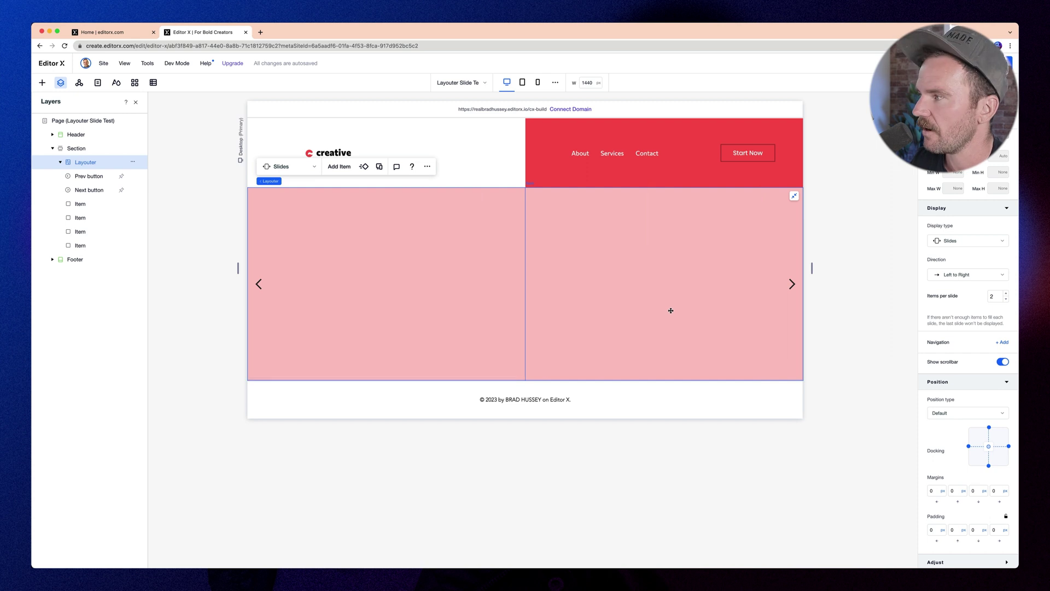
click(1006, 364)
scroll(503, 305, right, 2)
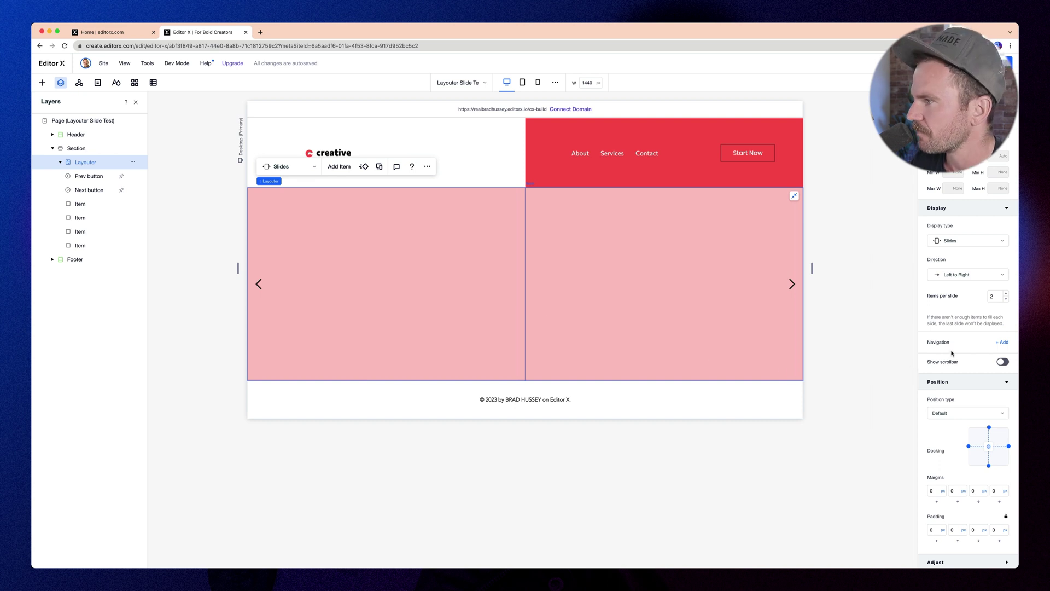
Review the layouter's size, display and position settings, its design options, and the previous arrow's design settings
scroll(951, 354, down, 1)
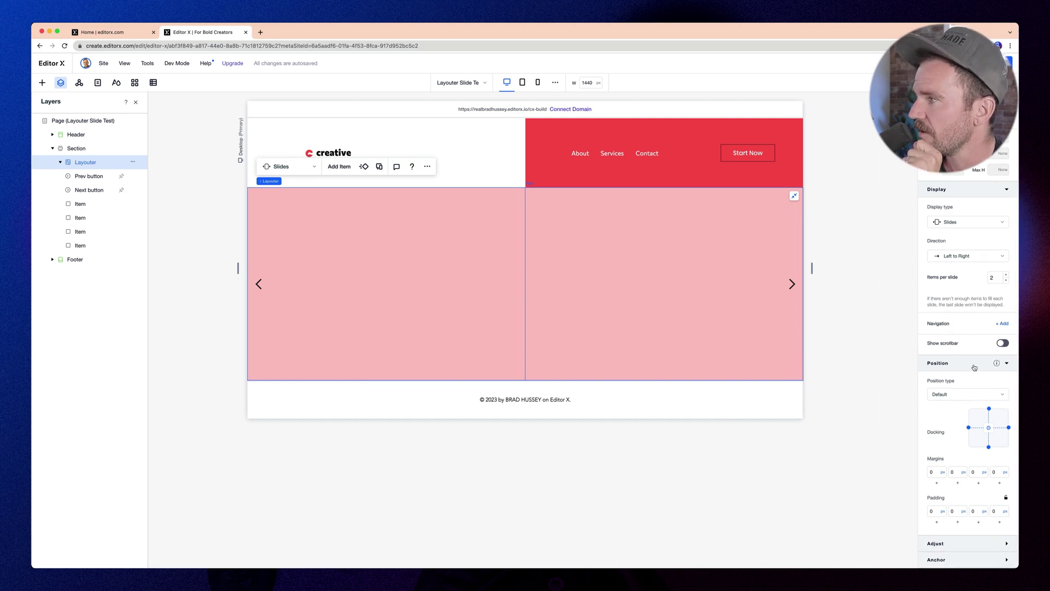
scroll(970, 305, up, 2)
scroll(969, 305, up, 2)
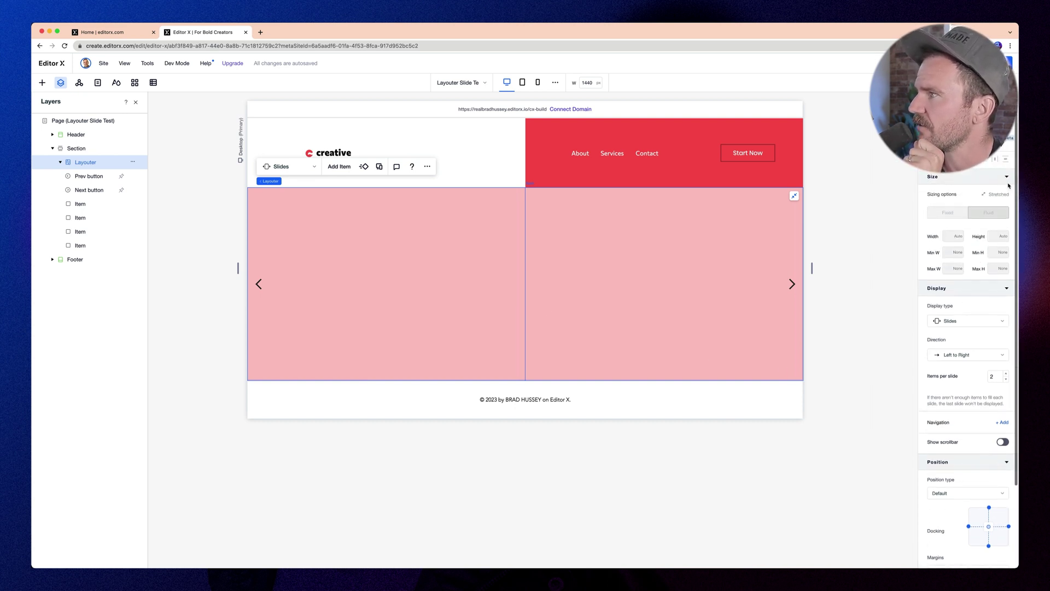
click(969, 123)
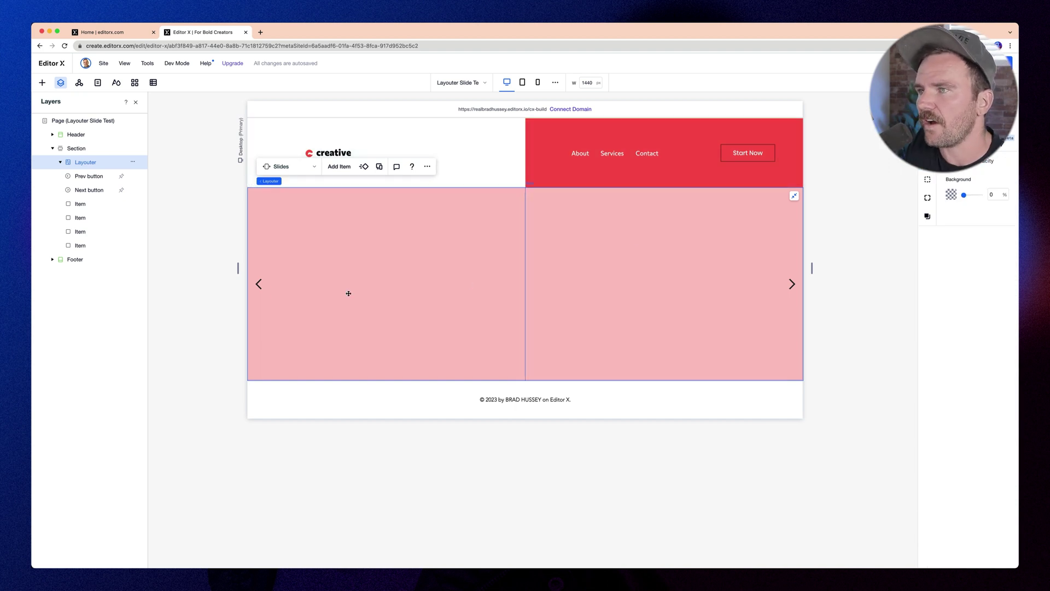
click(83, 175)
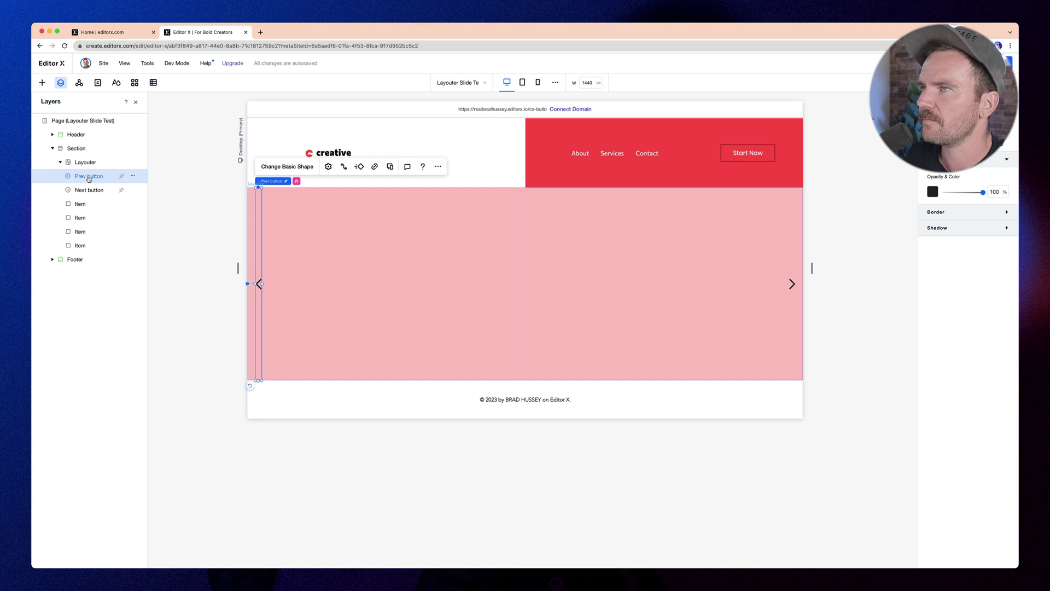
Add image-strategic.jpg from the site files to the layouter's first item and stretch it to fill that item
click(80, 204)
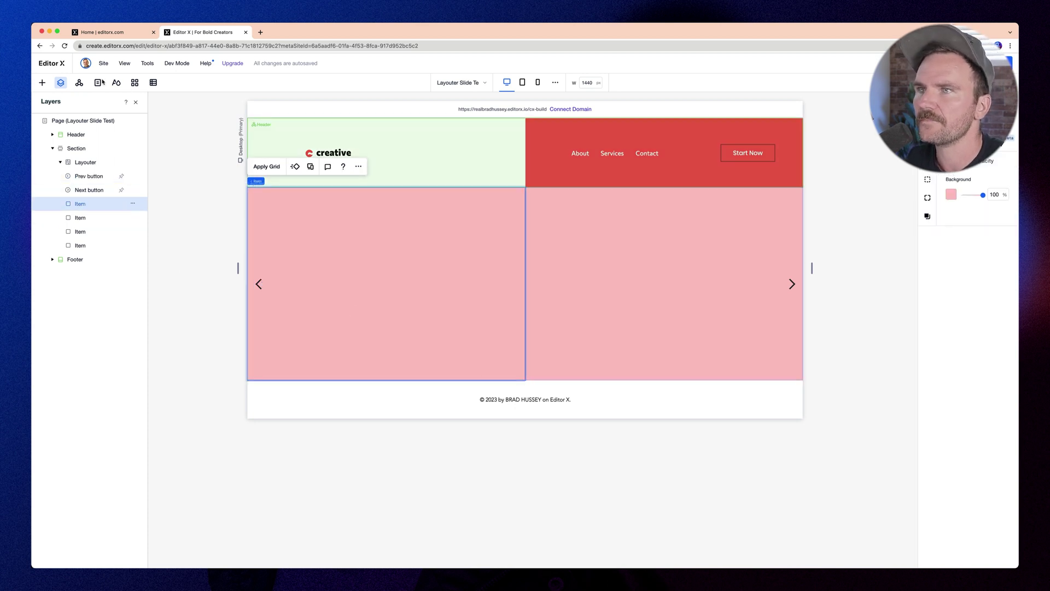
click(42, 82)
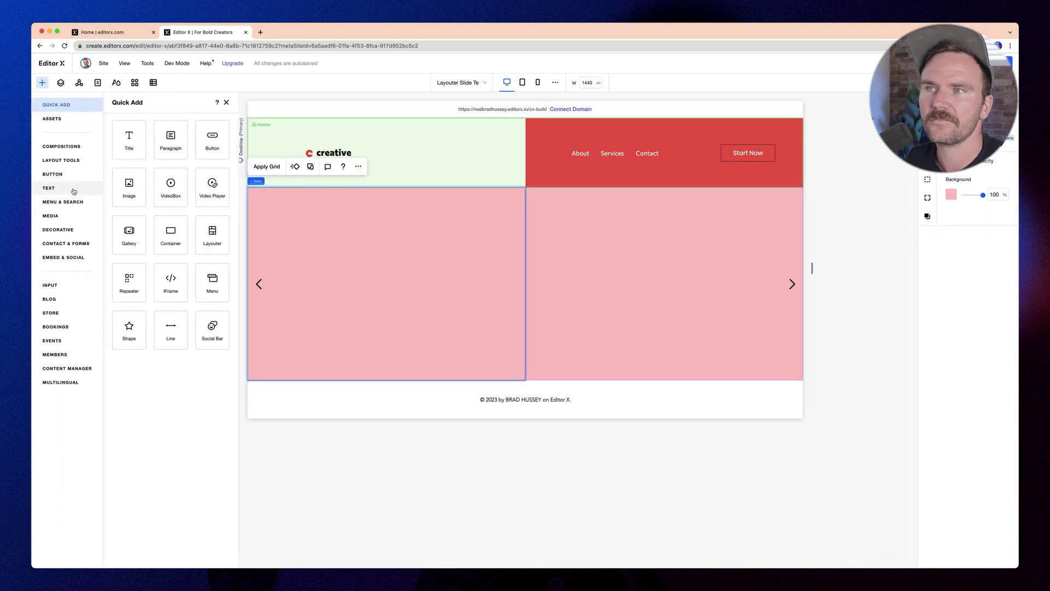
click(71, 216)
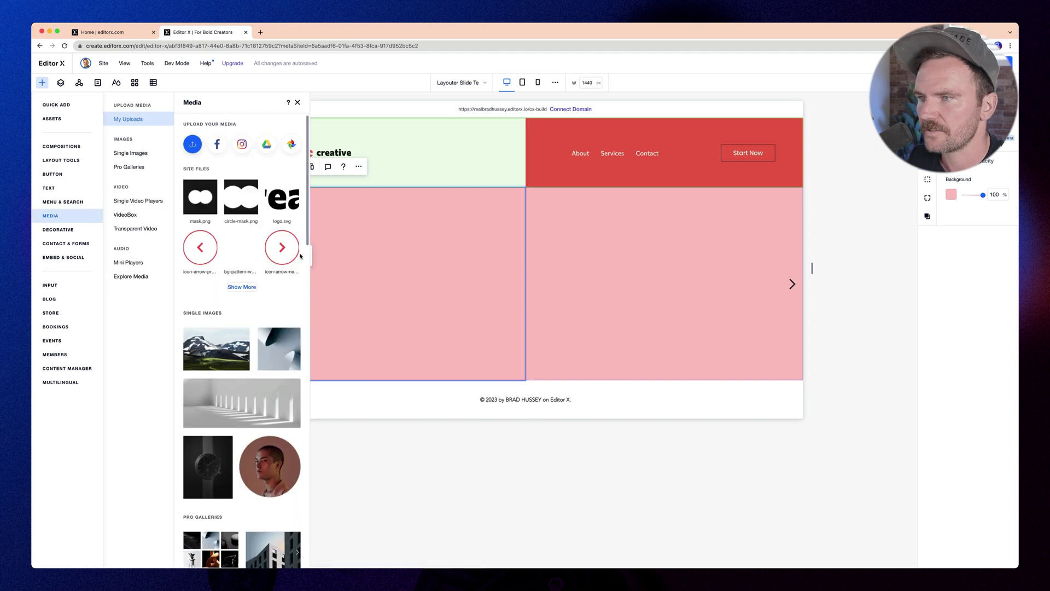
scroll(300, 256, down, 3)
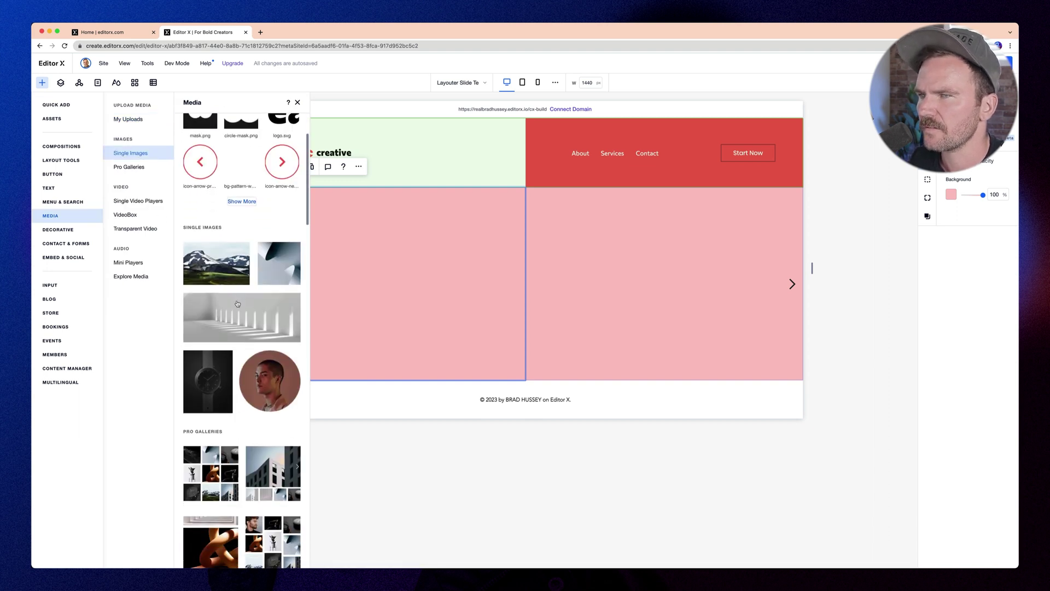
scroll(238, 304, up, 3)
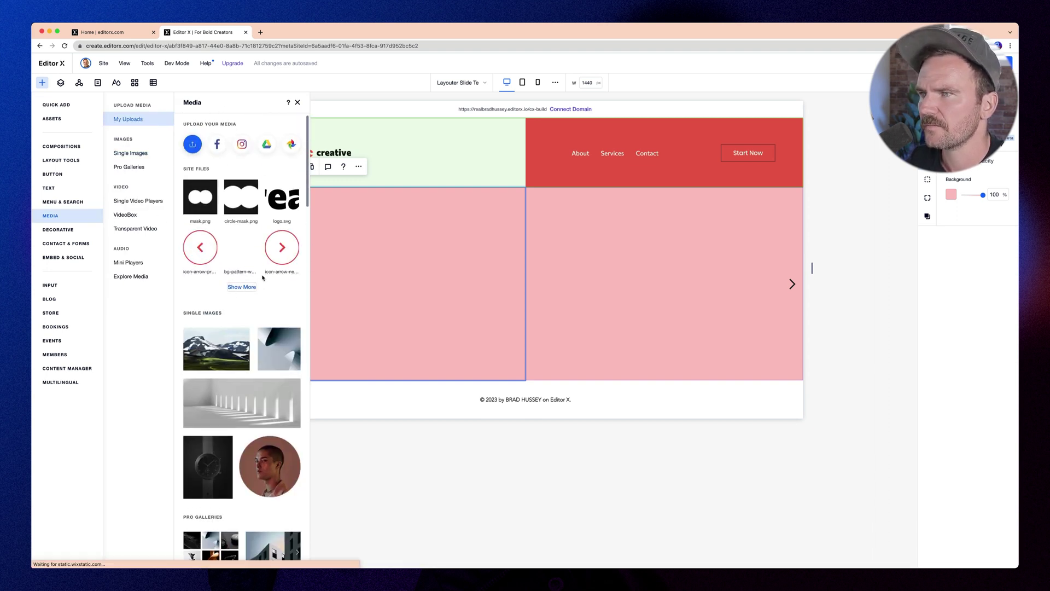
click(249, 286)
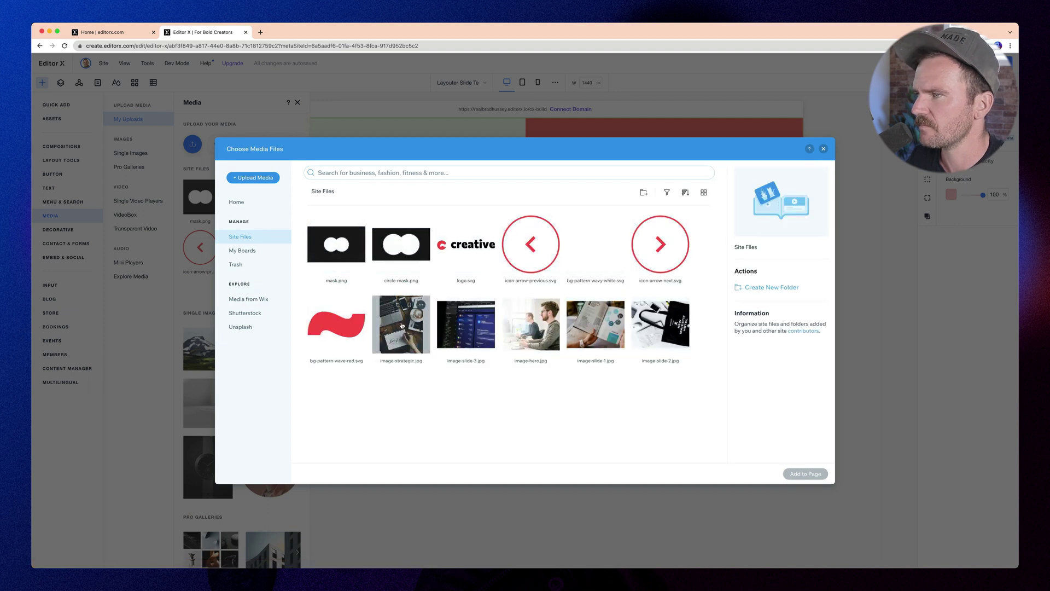
click(402, 325)
click(805, 474)
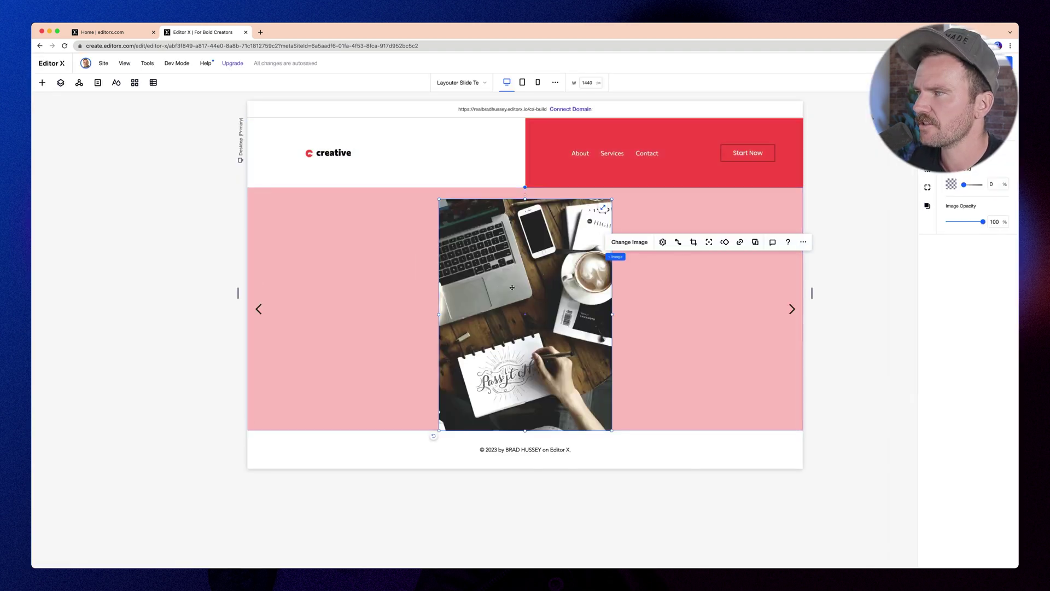
drag(512, 288, 402, 302)
click(476, 198)
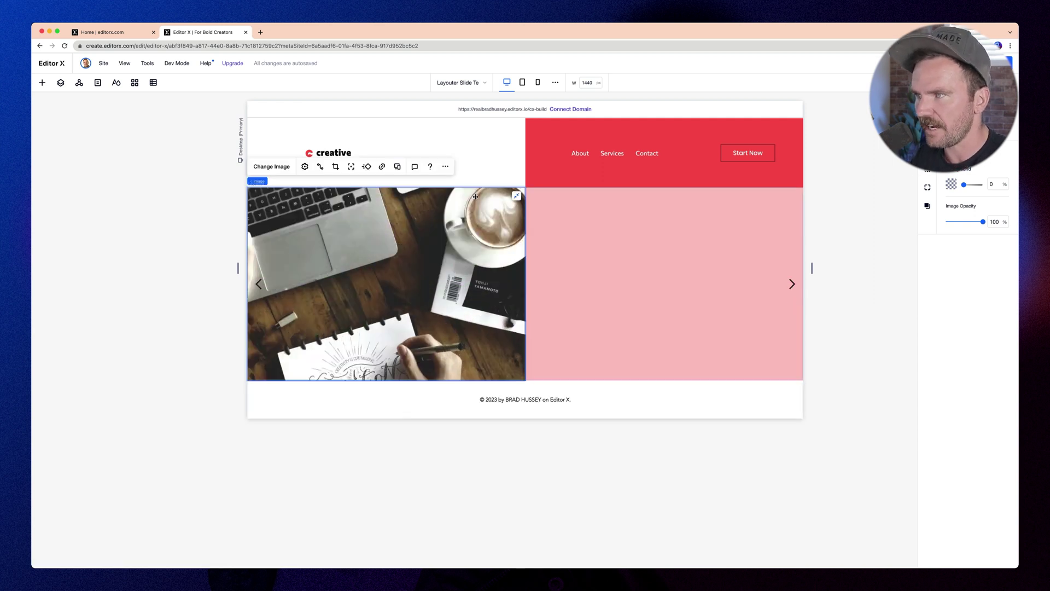
Set the second layouter item's background color to black
click(670, 268)
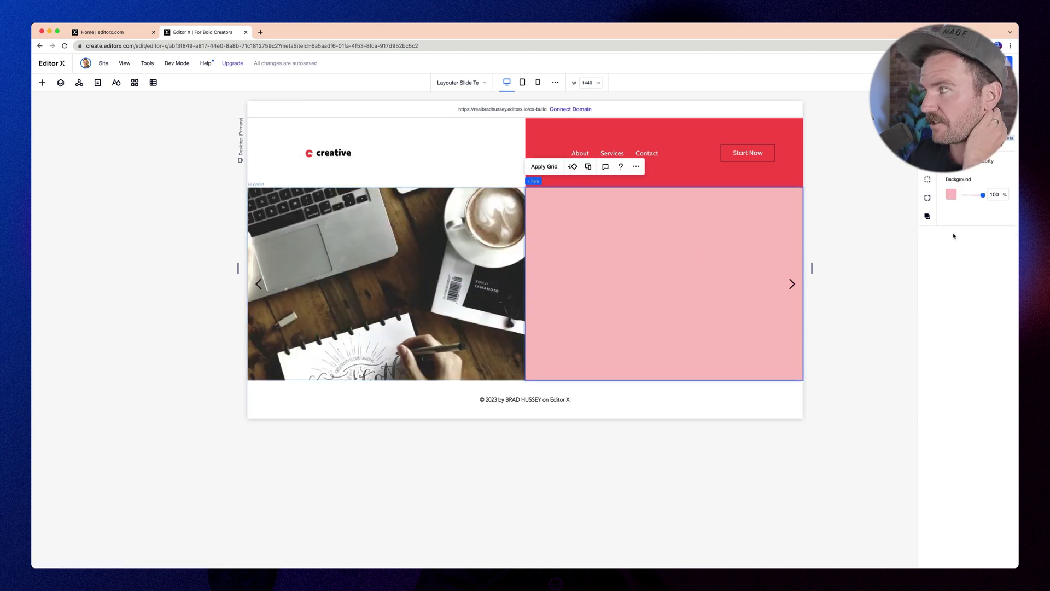
click(952, 198)
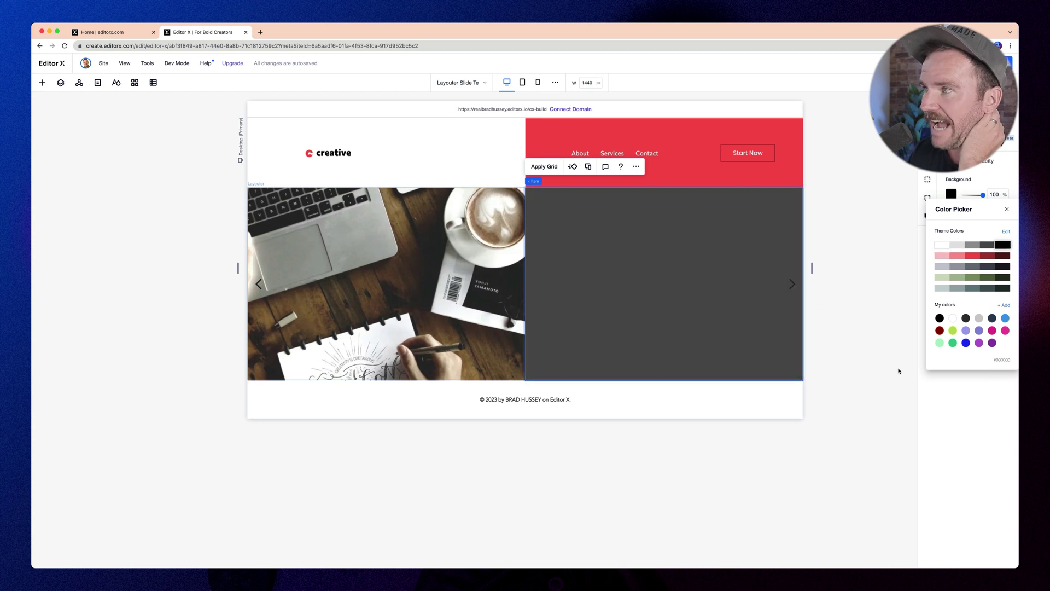
click(1004, 245)
Place an ALL CAPS TITLE text on the black item, 80% wide and horizontally centered, formatted as white, left-aligned Heading 1
click(42, 82)
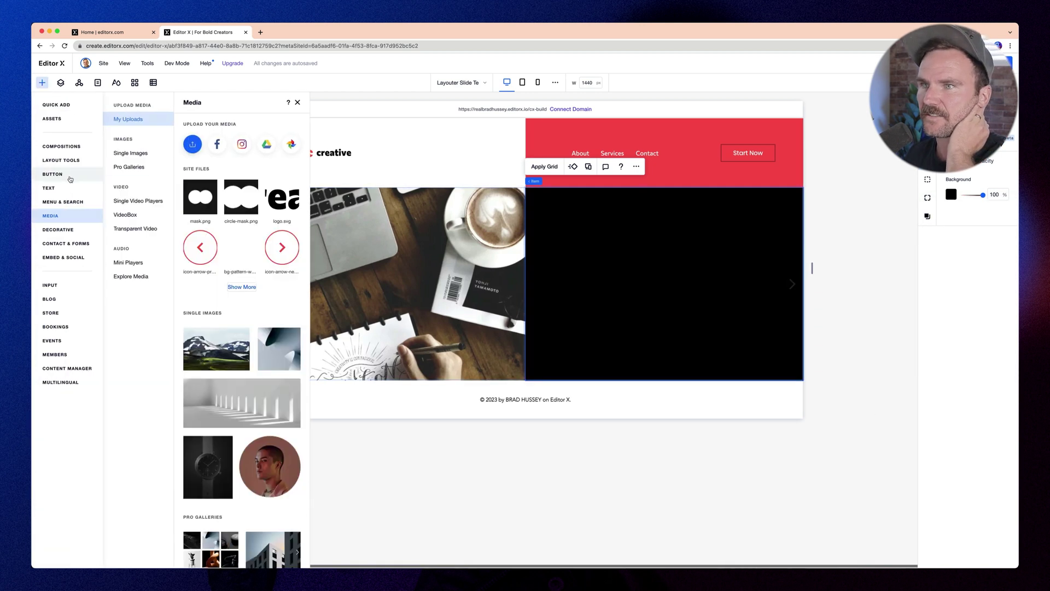
click(49, 188)
drag(212, 156, 638, 257)
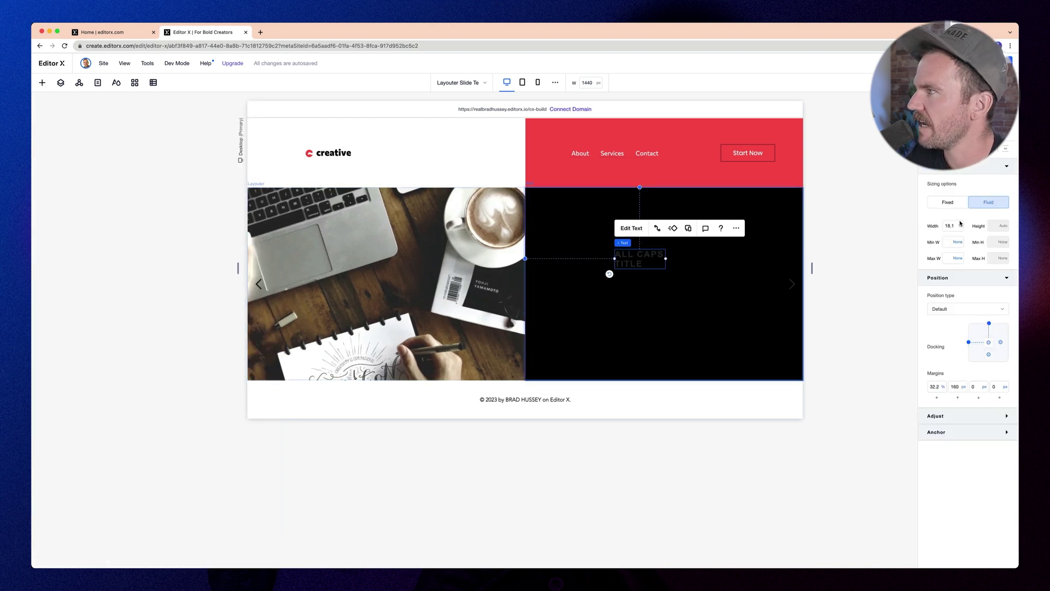
double_click(630, 268)
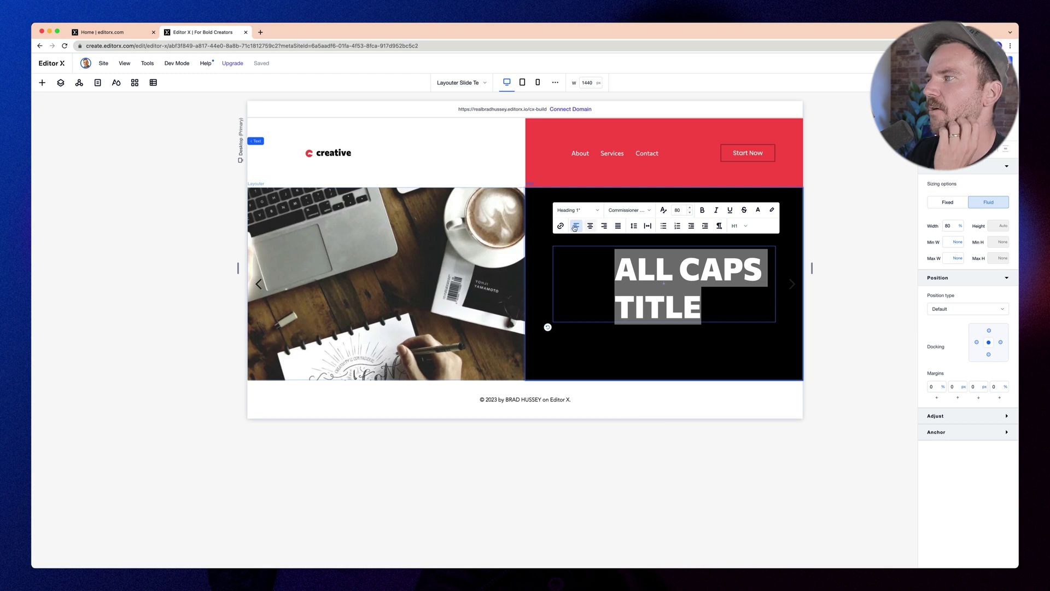
key(Escape)
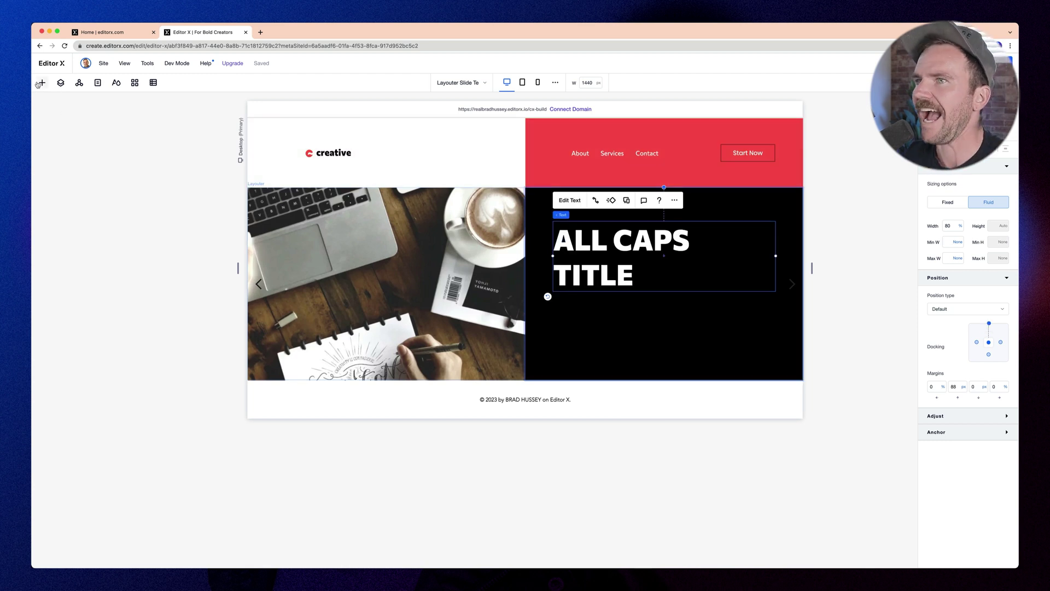
Add a paragraph text below the ALL CAPS TITLE on the black layouter item and color it white
click(42, 83)
click(58, 119)
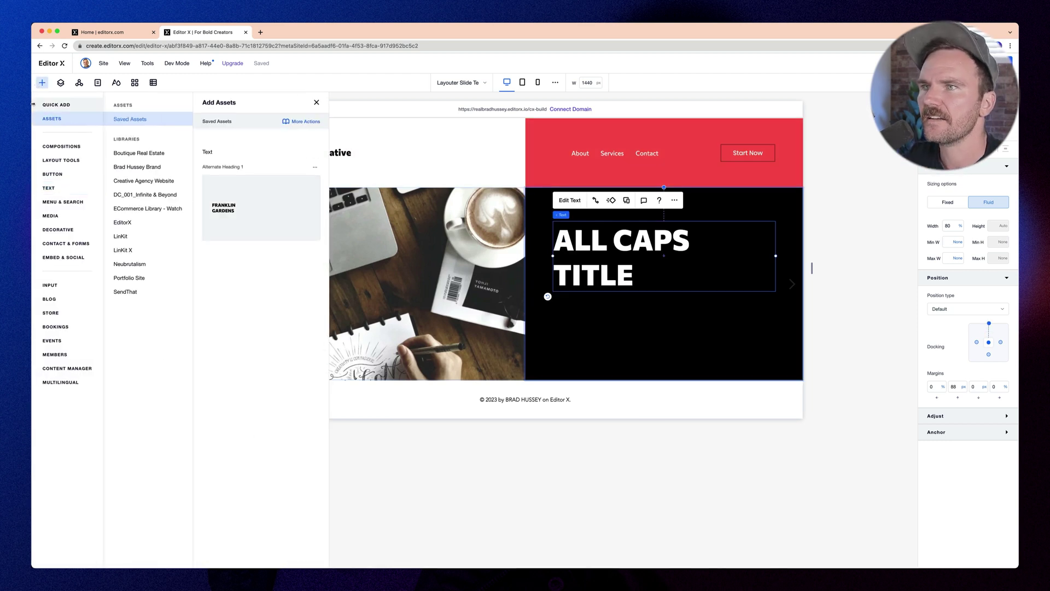
click(60, 106)
drag(171, 144, 604, 311)
click(569, 275)
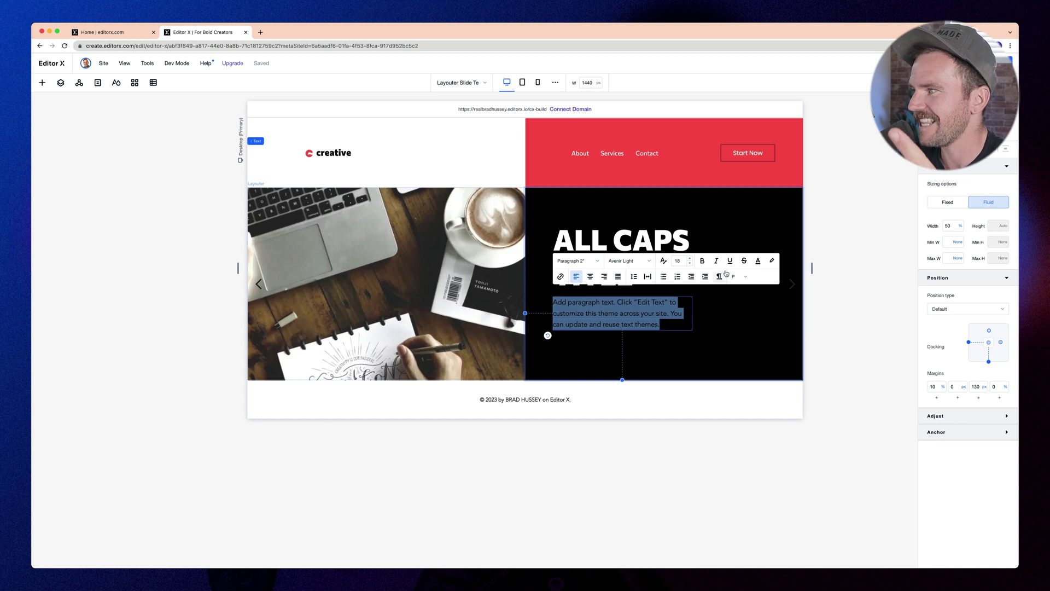
click(758, 261)
click(735, 313)
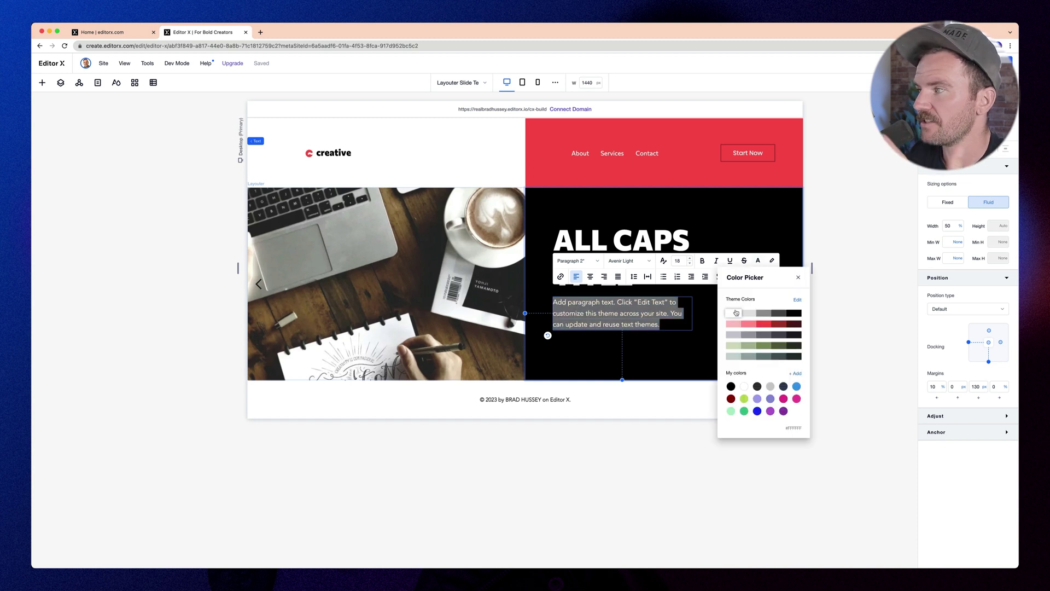
click(853, 268)
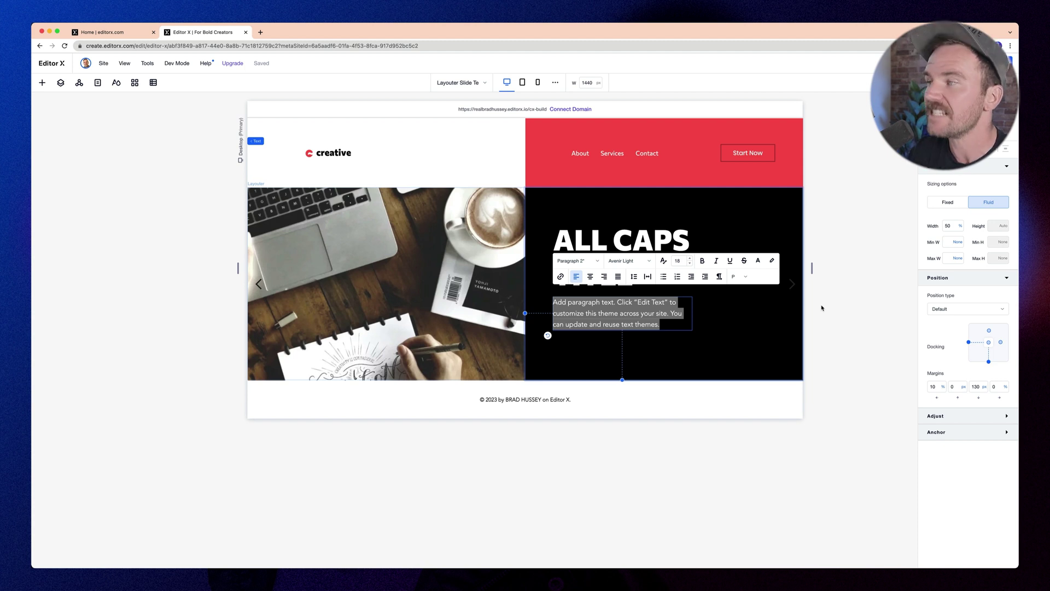
Select the layouter's previous arrow and show the page's layer structure
click(789, 326)
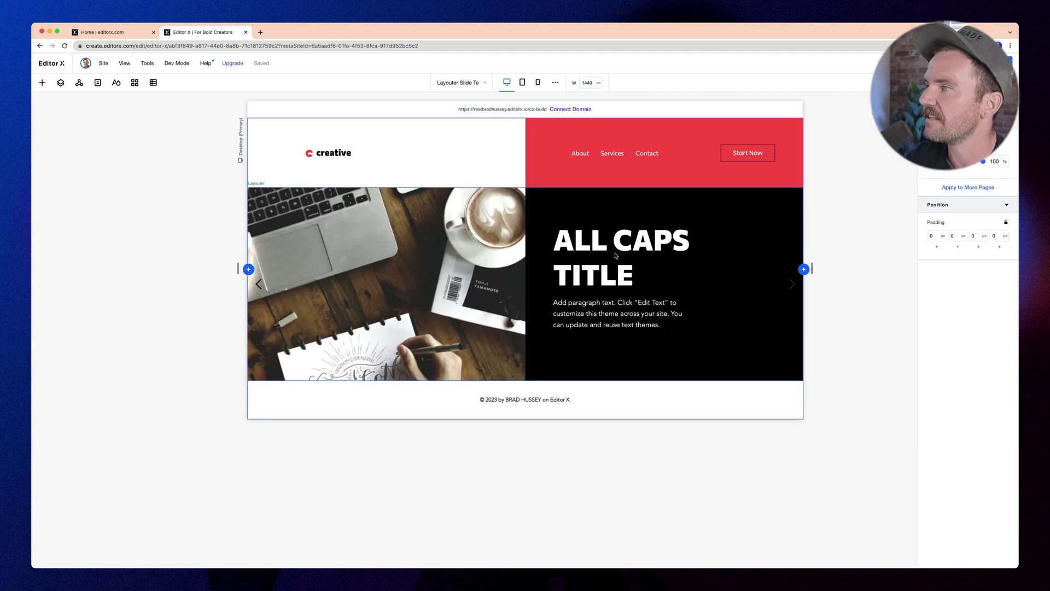
click(260, 298)
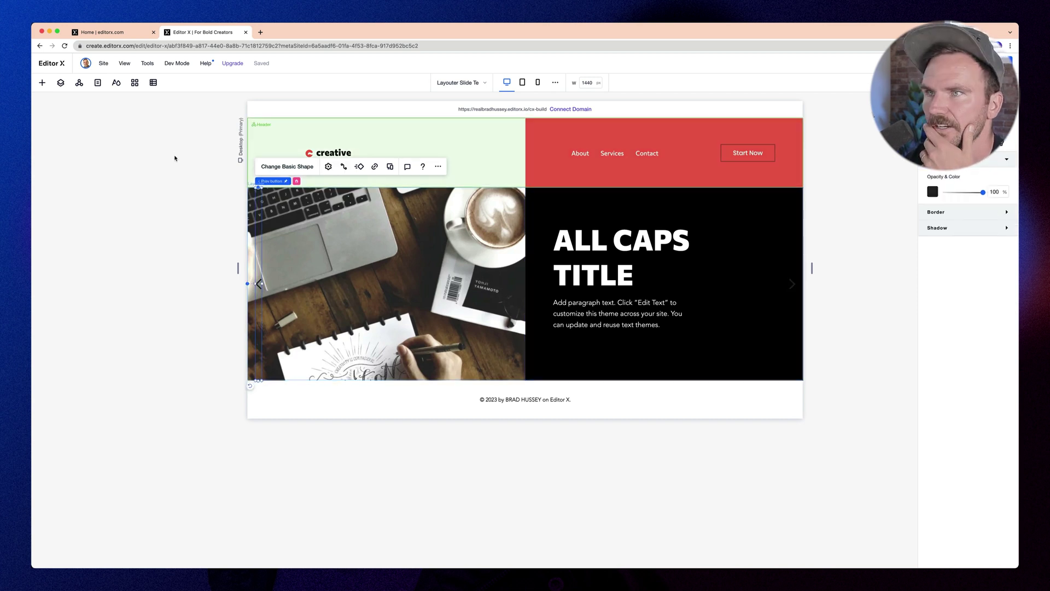
click(61, 83)
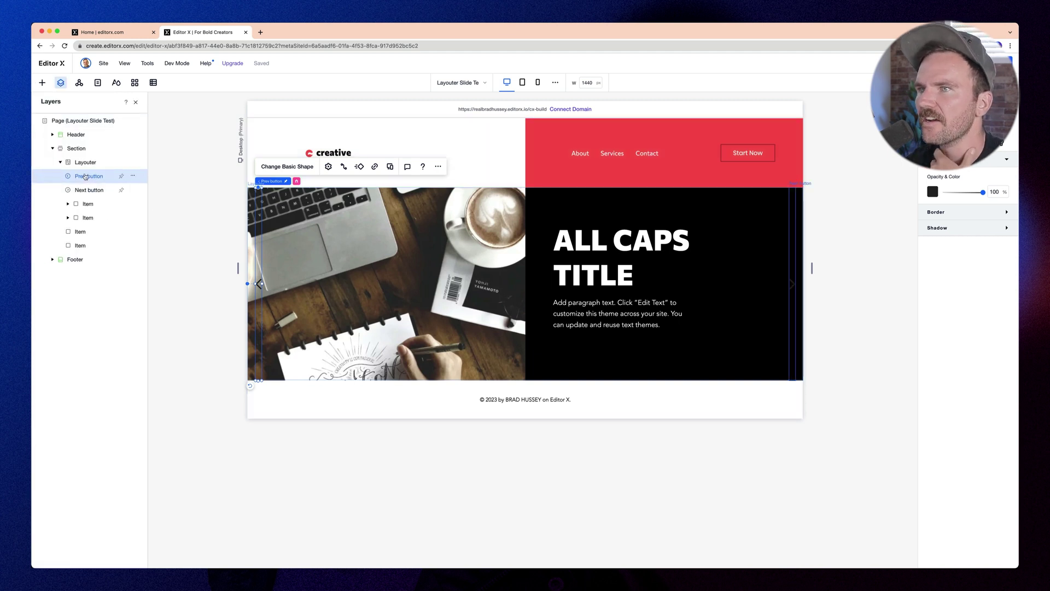
click(292, 169)
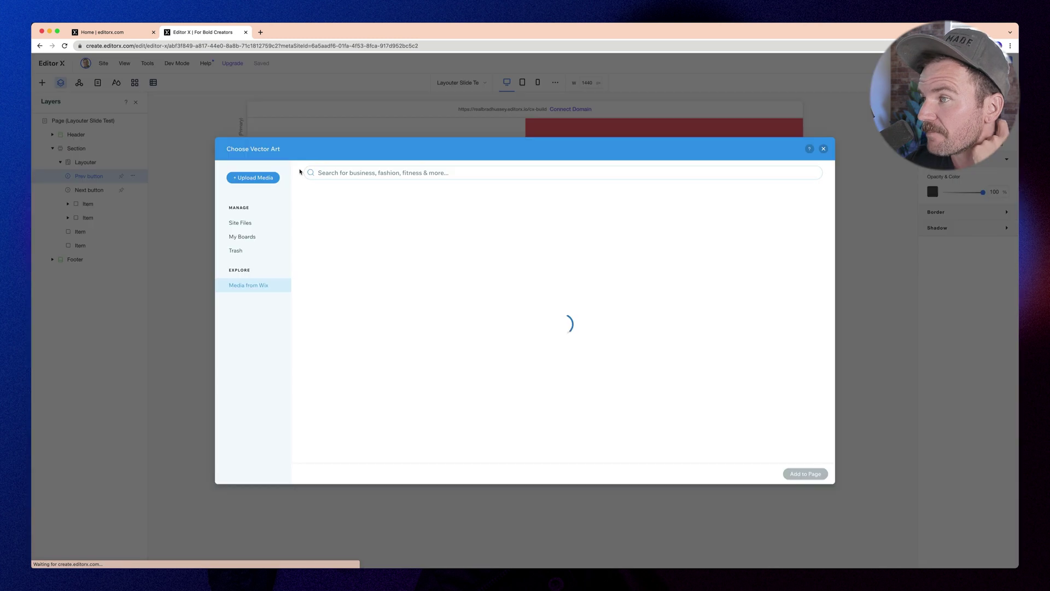
scroll(541, 328, down, 10)
click(823, 148)
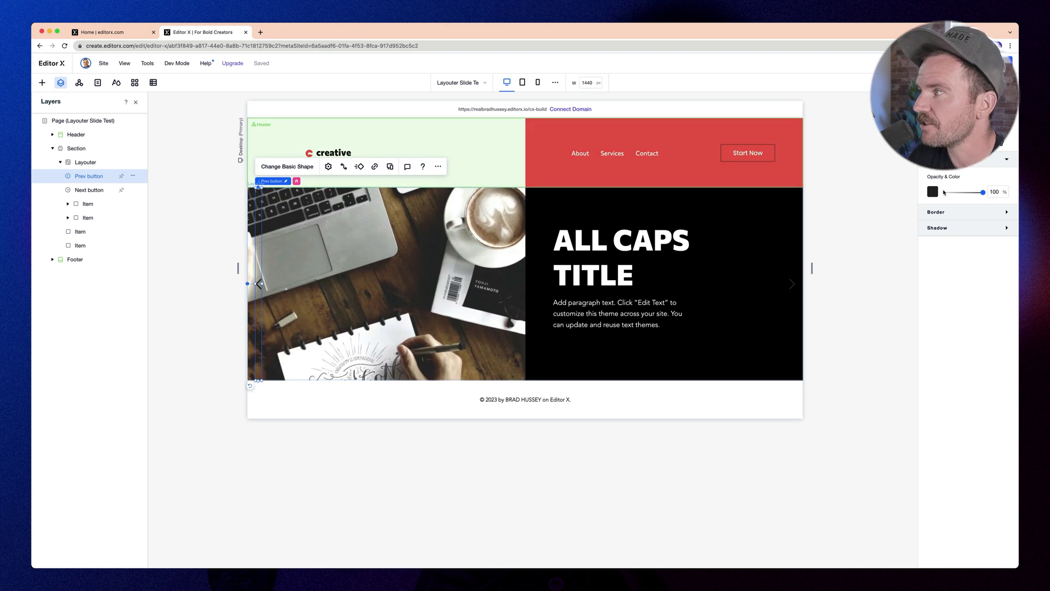
Set the fill color of the layouter's previous and next arrows to white
click(933, 192)
click(507, 321)
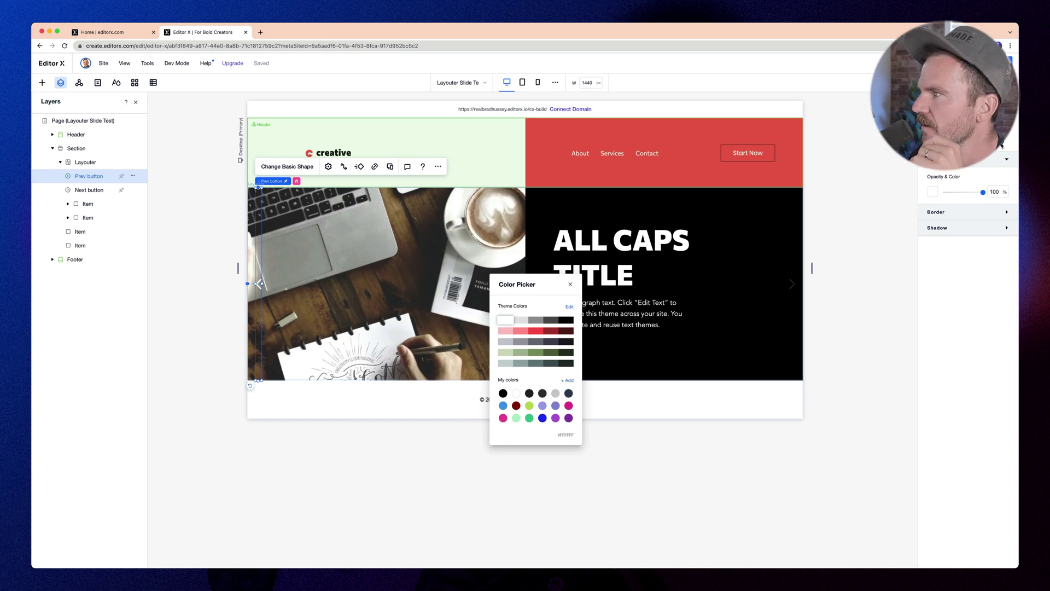
click(846, 321)
click(792, 283)
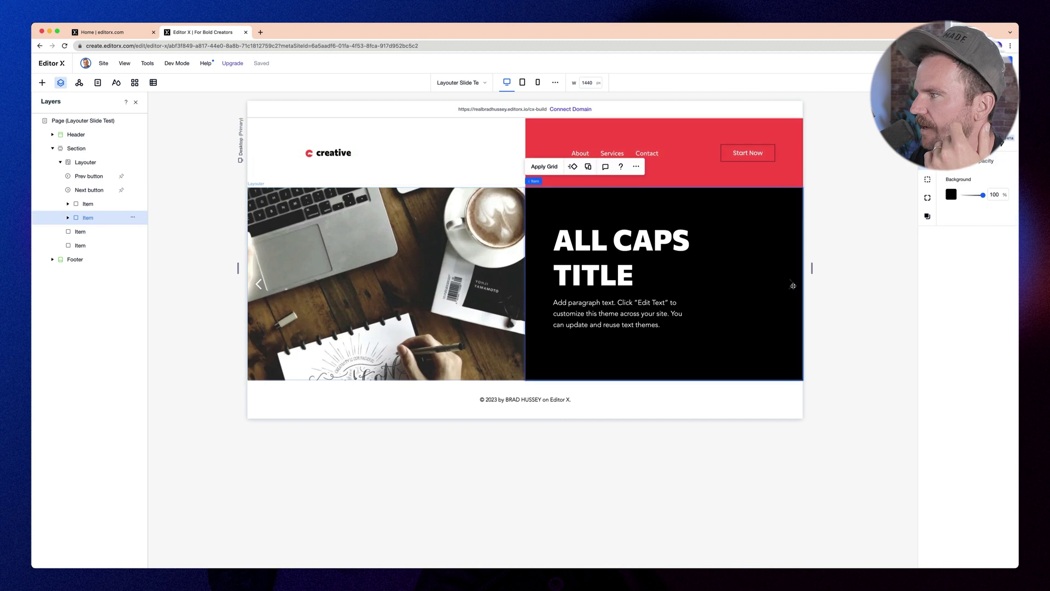
click(792, 284)
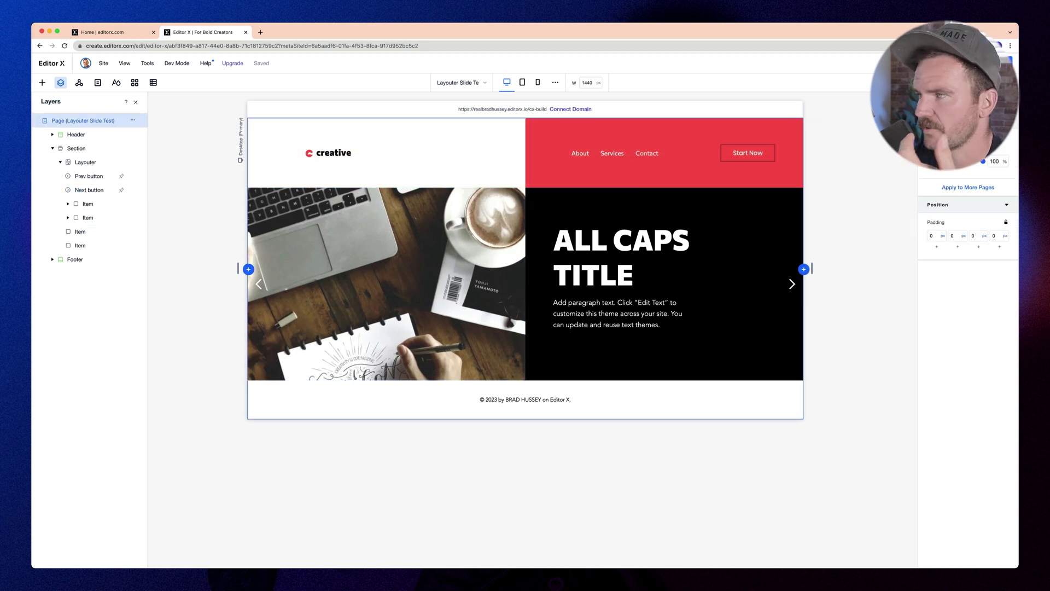
Preview the page at 1384 px wide and advance the layouter to its second slide
click(958, 63)
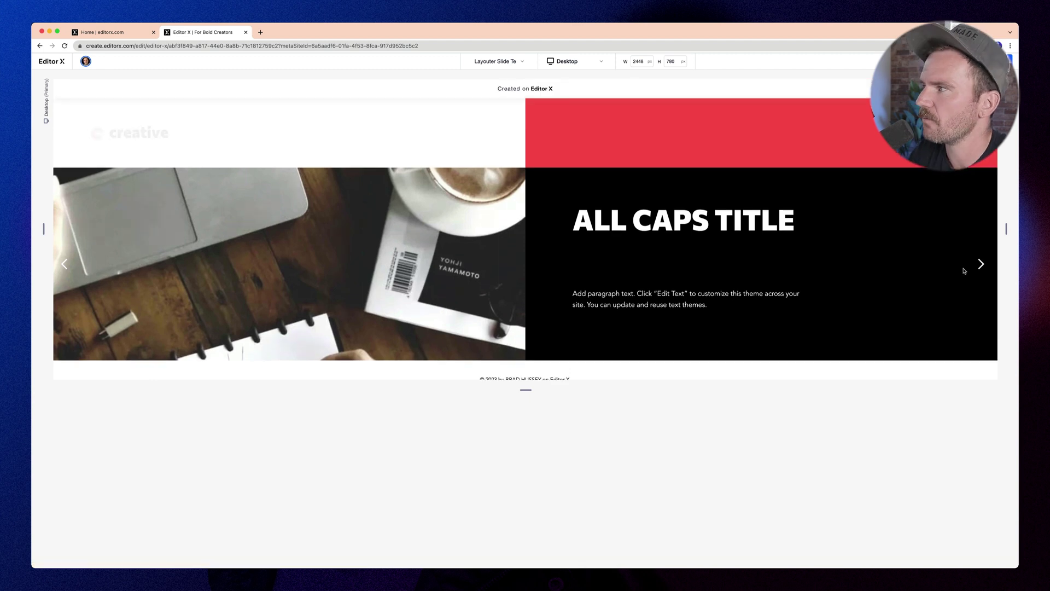
drag(1005, 228, 801, 228)
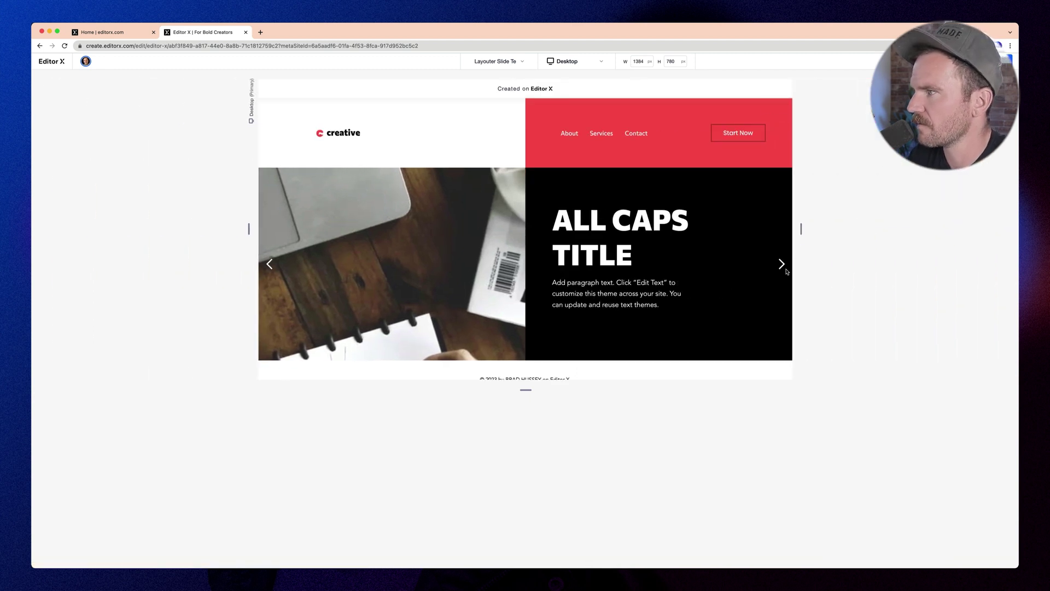
click(782, 264)
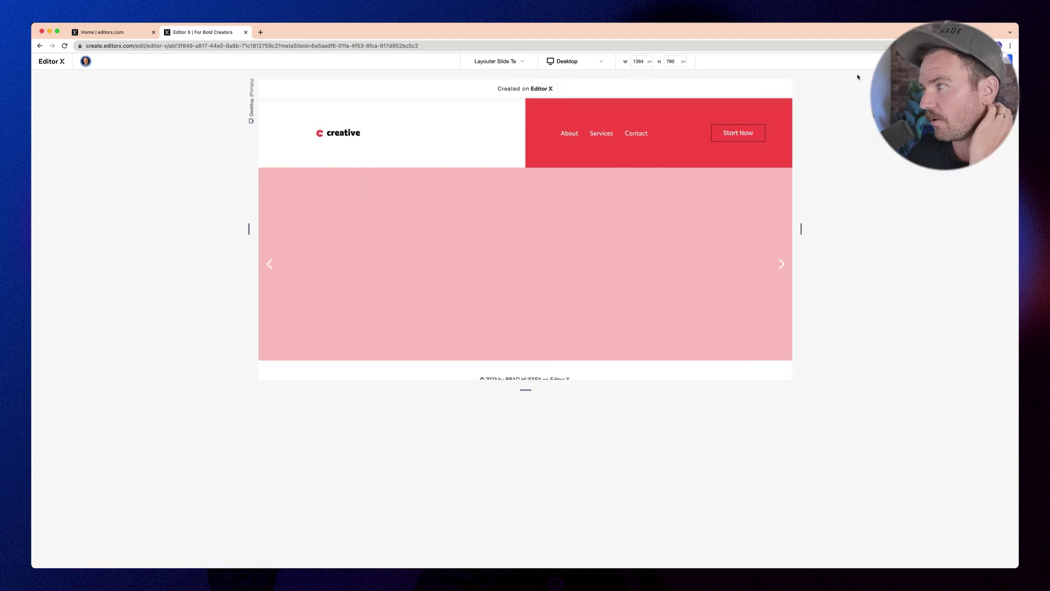
key(super+shift+p)
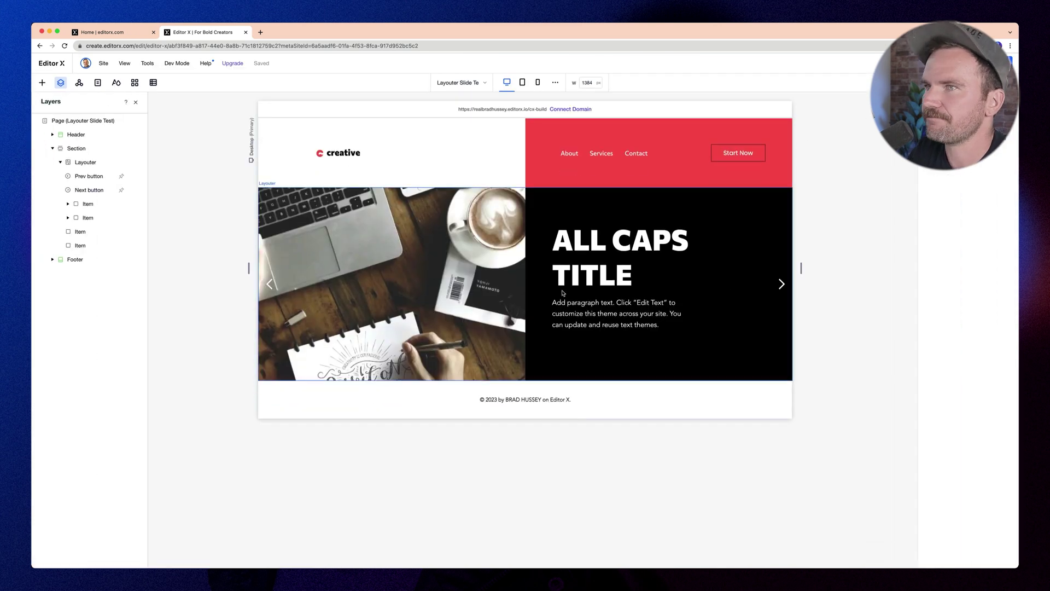
click(783, 284)
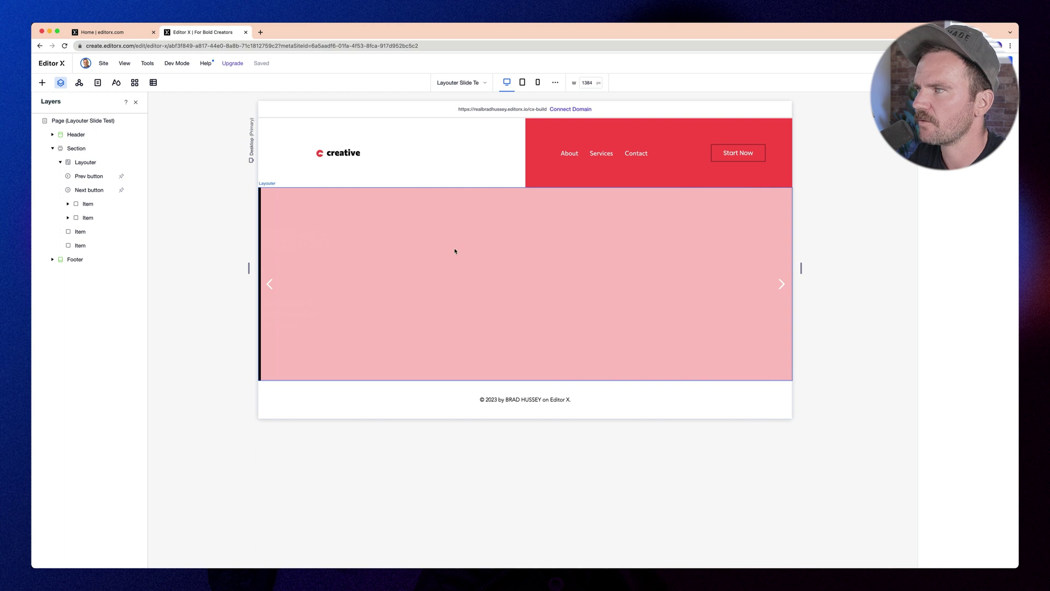
click(438, 250)
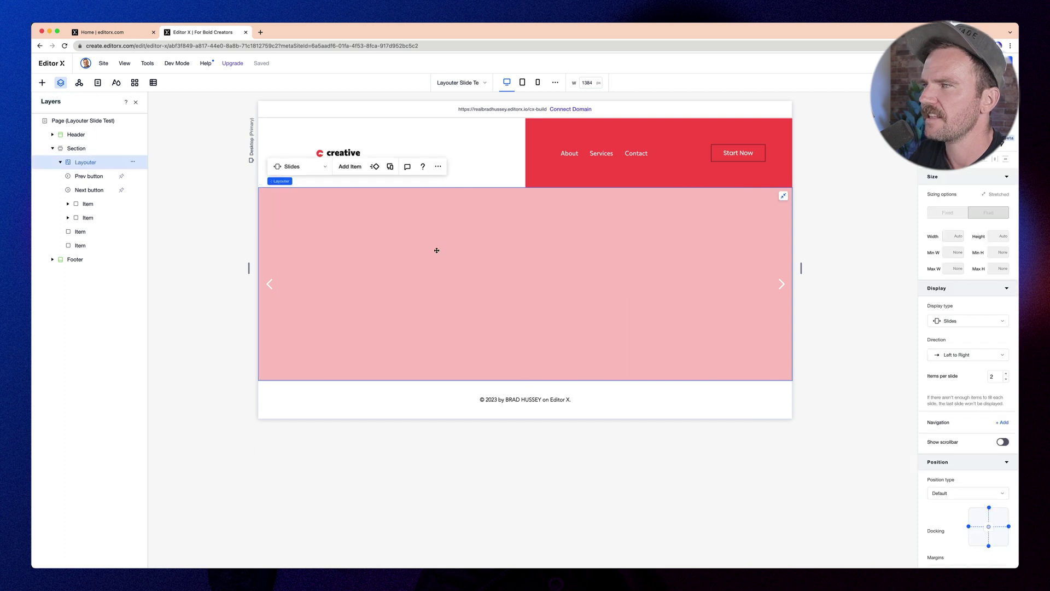
click(1006, 373)
click(1006, 379)
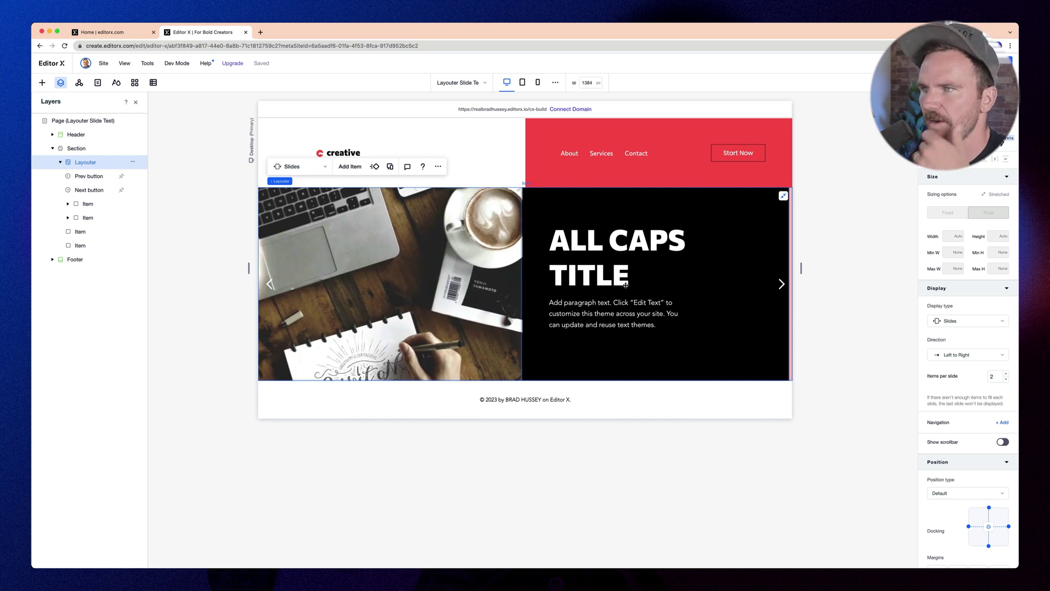
Set the background of the first item on the layouter's second slide to black
click(629, 291)
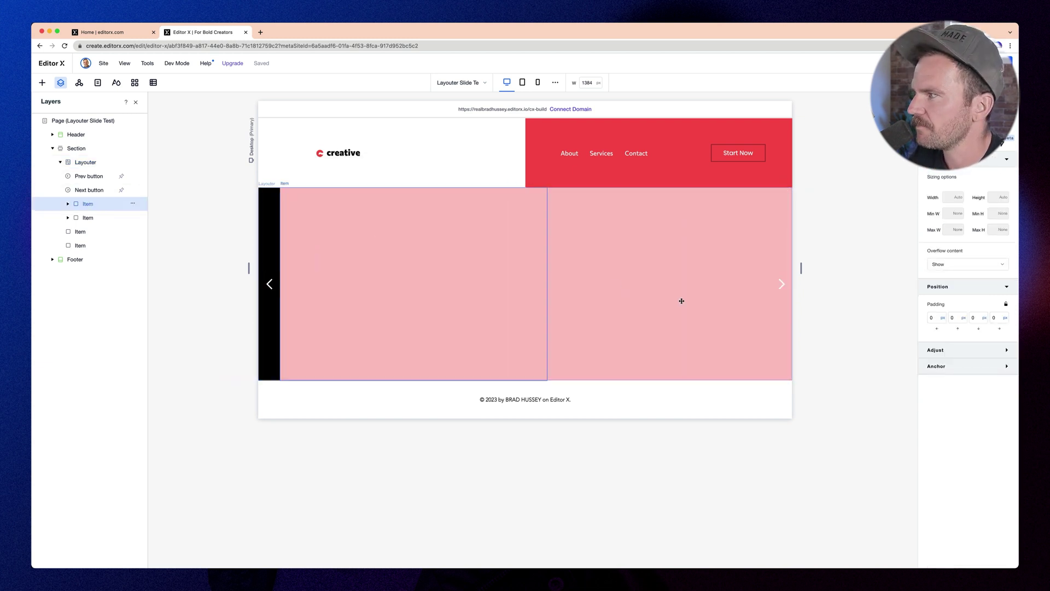
click(389, 257)
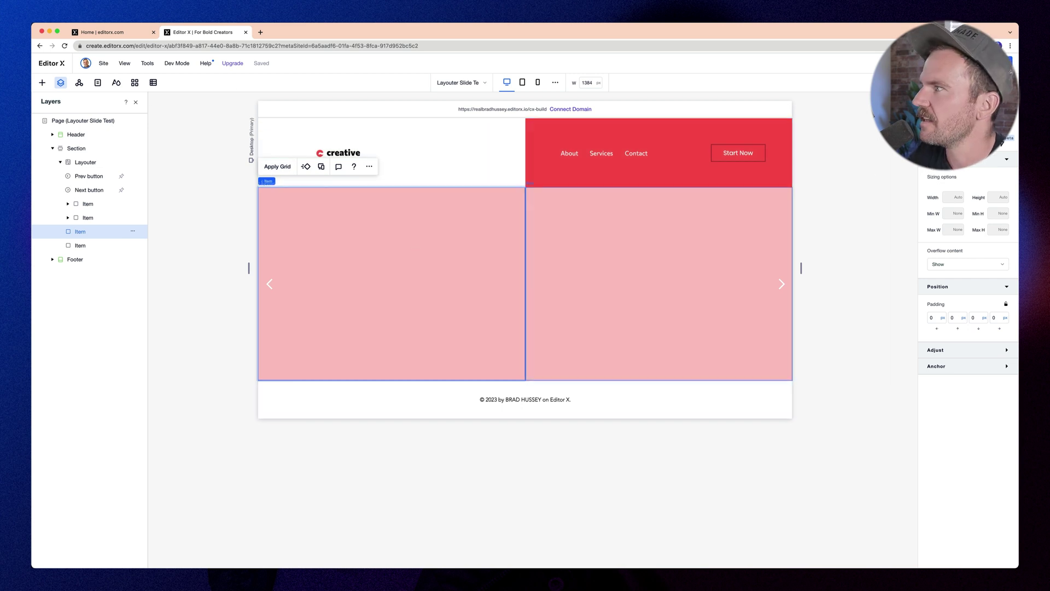
click(969, 144)
click(951, 195)
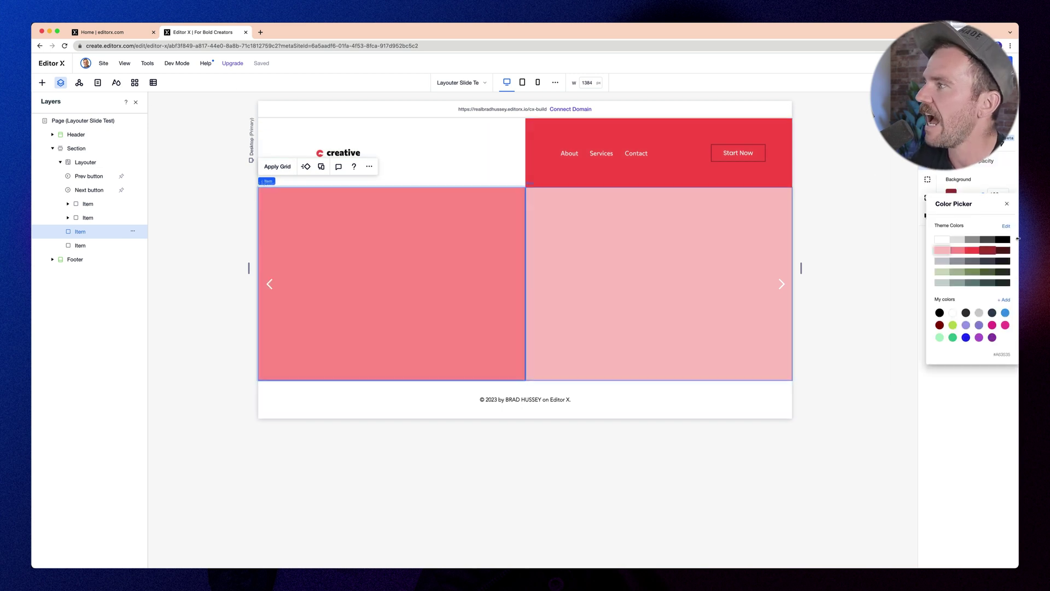
click(1008, 243)
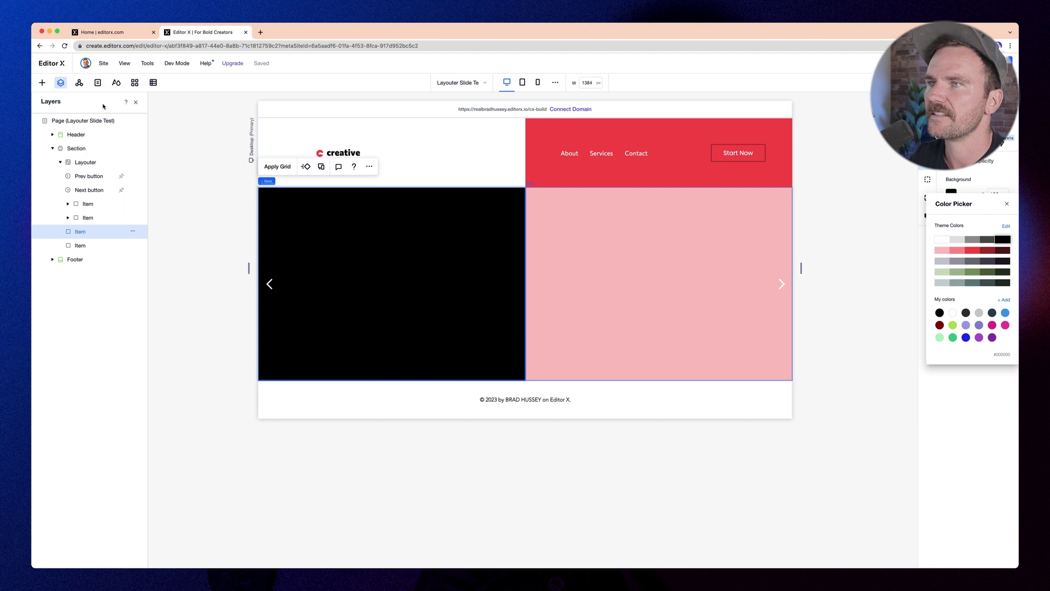
Copy the title and paragraph from the first slide's black item into the black item on the second slide
click(269, 283)
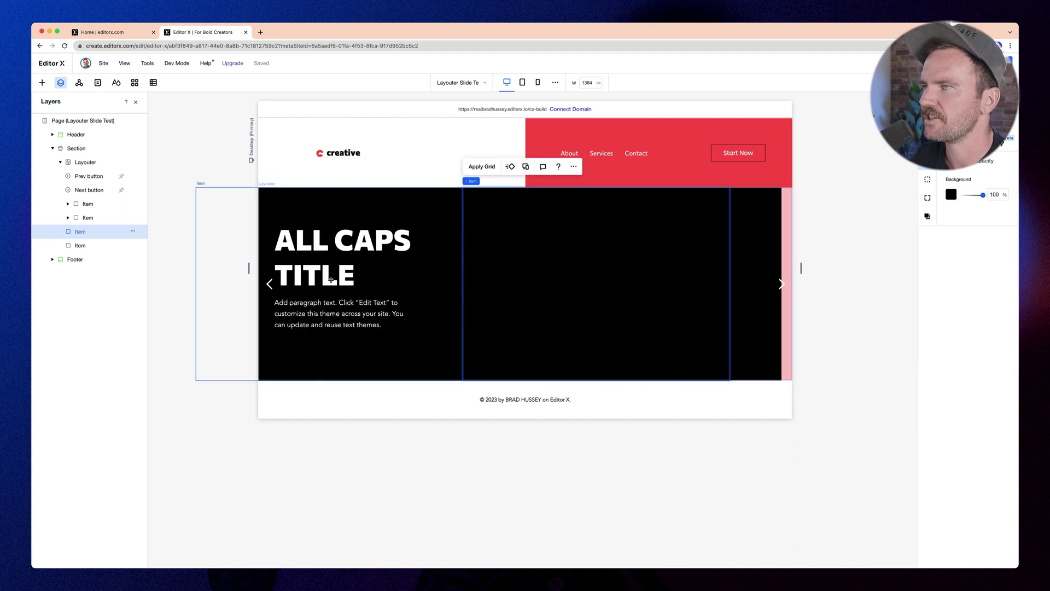
click(558, 258)
shift+click(554, 309)
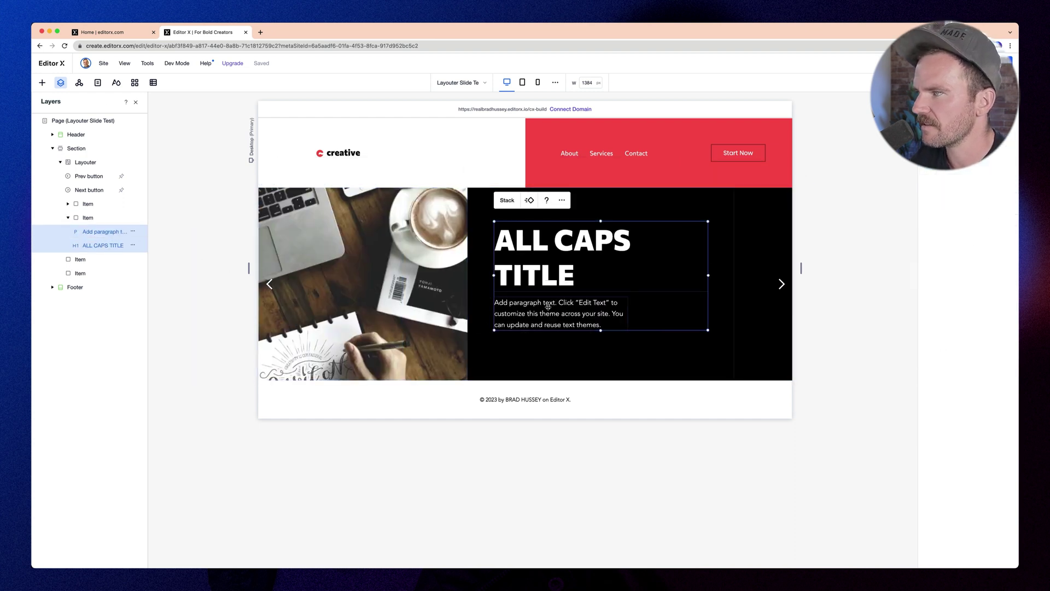
right_click(549, 306)
click(573, 332)
click(781, 283)
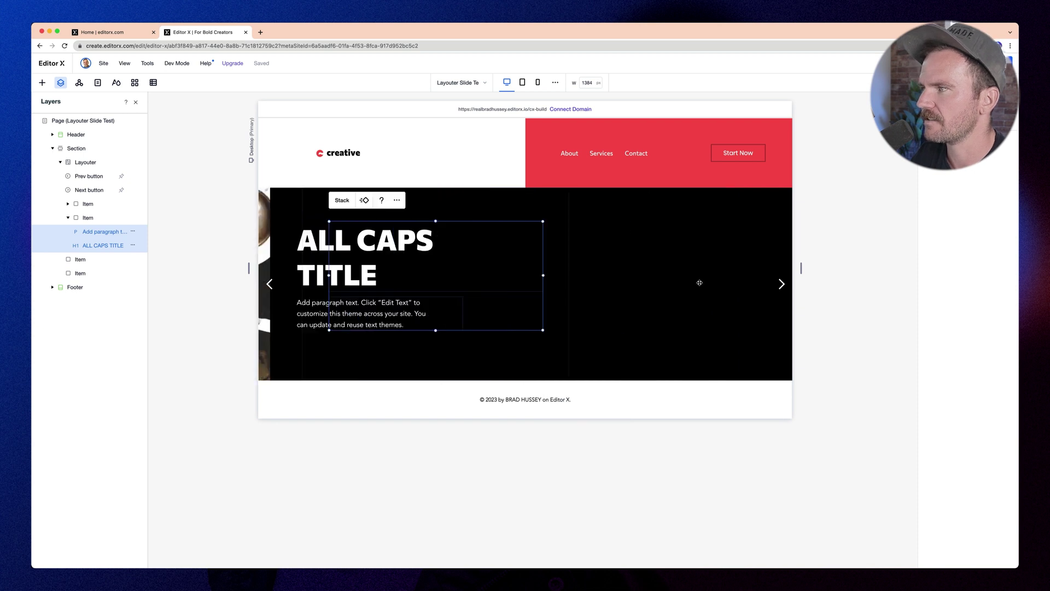
click(394, 249)
right_click(394, 250)
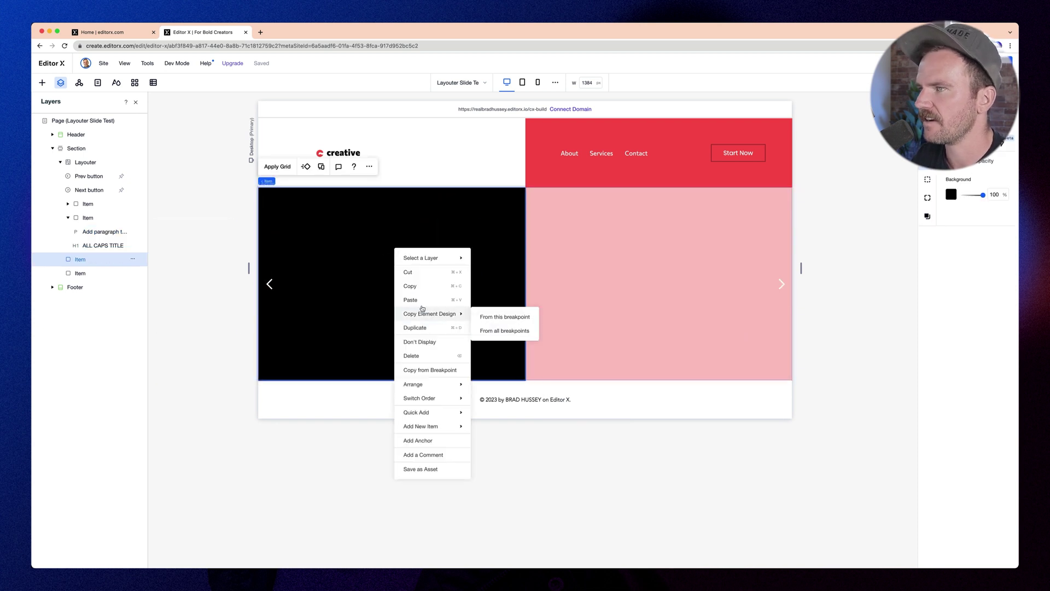
click(503, 315)
Add the snowy mountain landscape image to the second slide's pink item and stretch it to fill that item
click(42, 82)
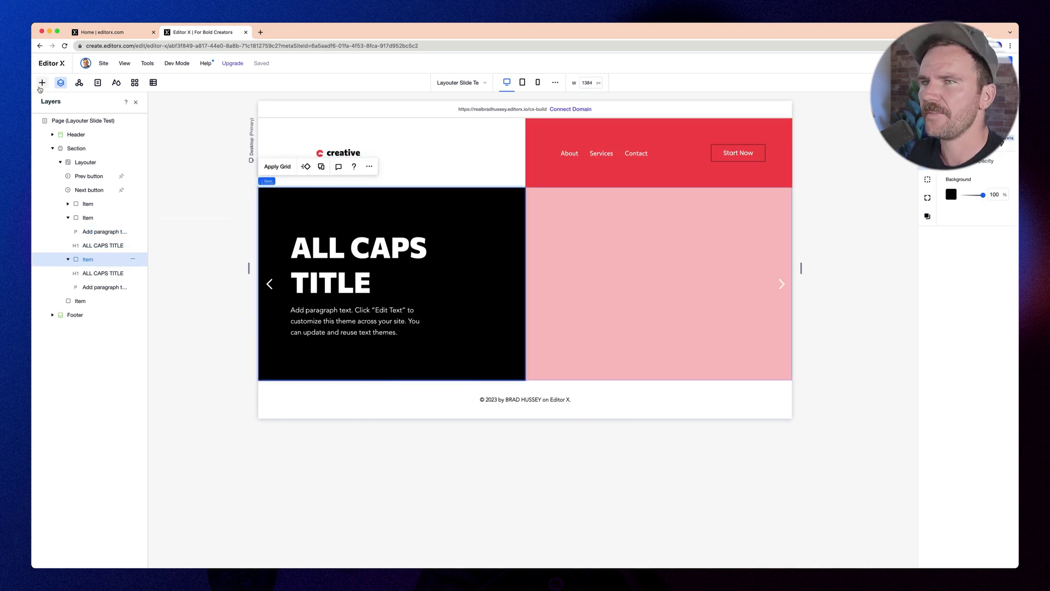
mouse_move(55, 216)
click(133, 201)
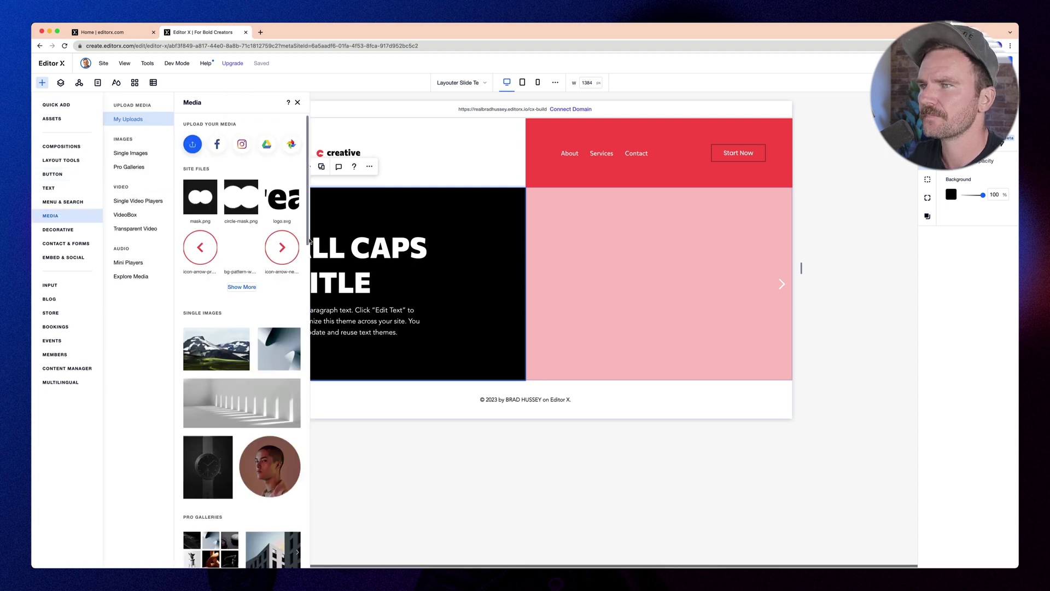
drag(222, 377, 645, 269)
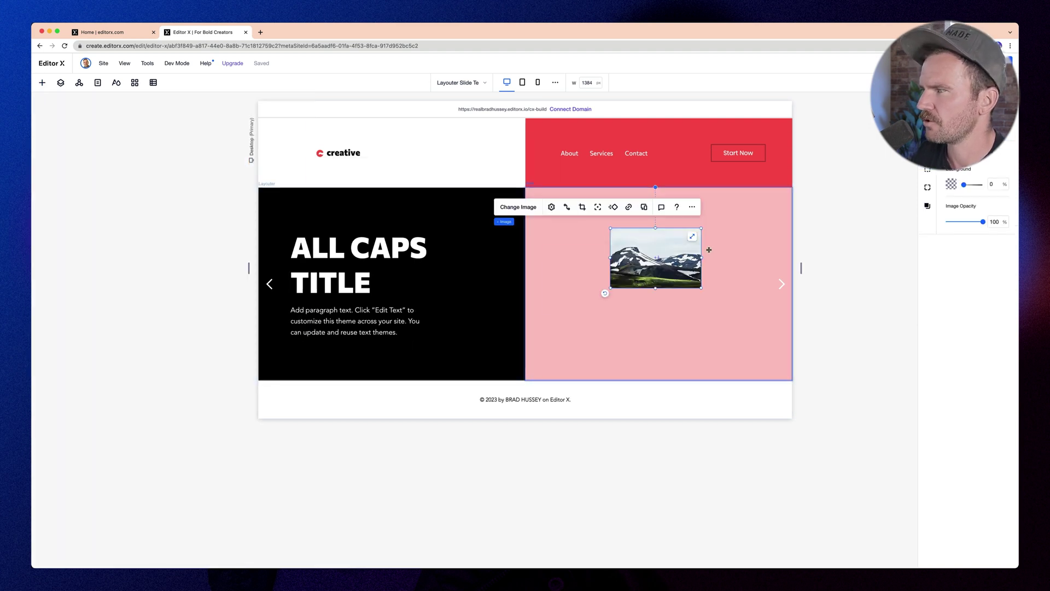
click(691, 239)
click(806, 491)
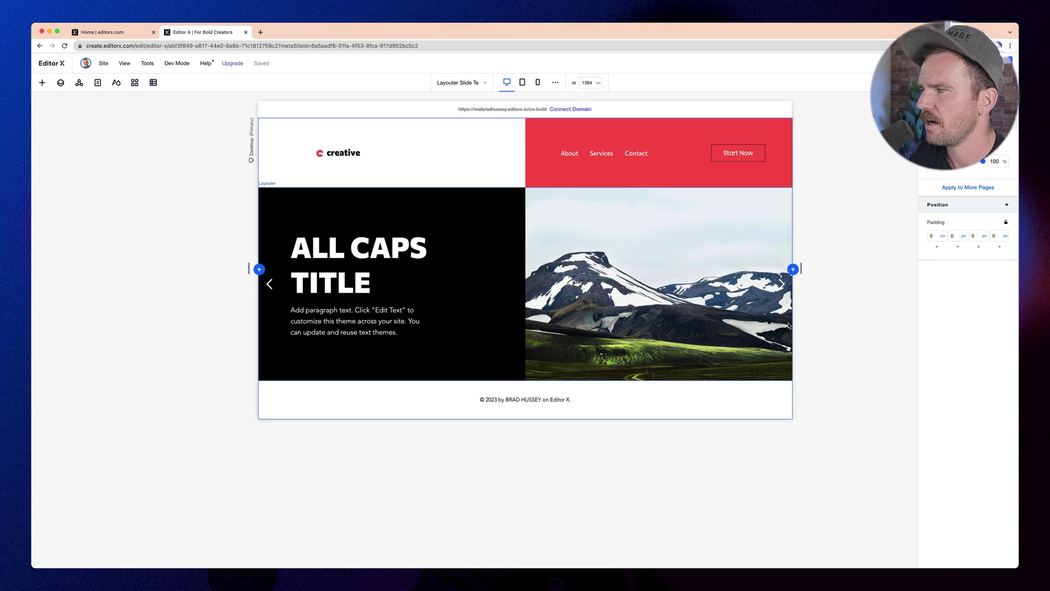
Preview the page at 1294 px wide and move the layouter forward and back between its slides
key(super+p)
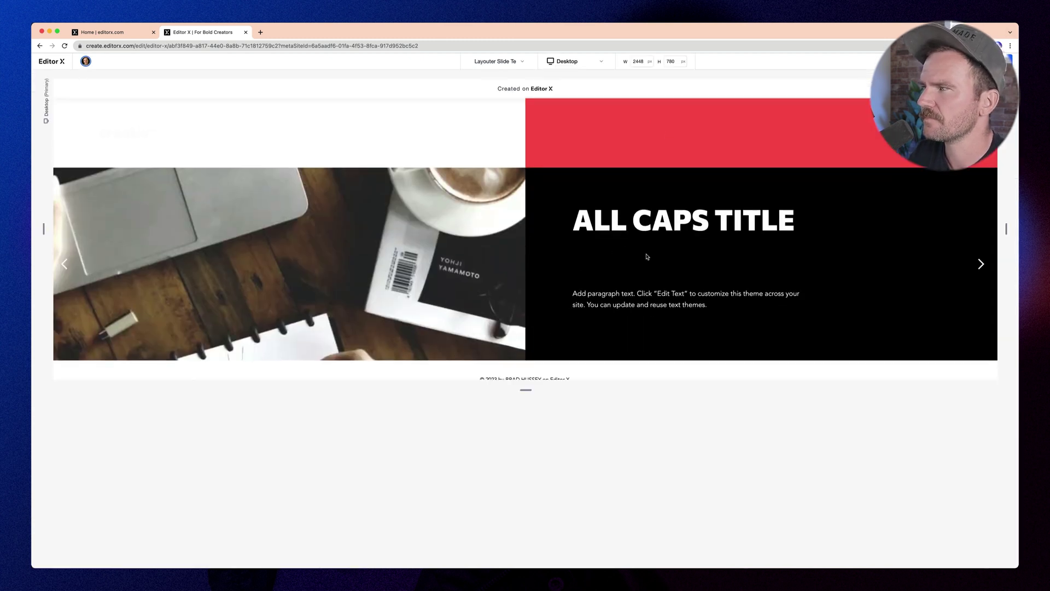
drag(1008, 229, 785, 245)
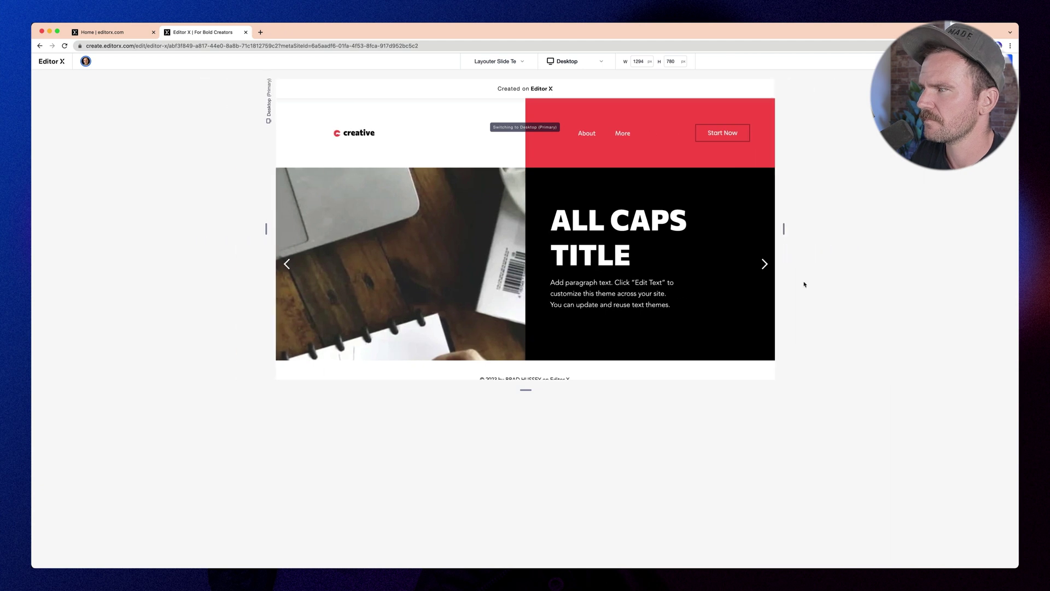
click(765, 265)
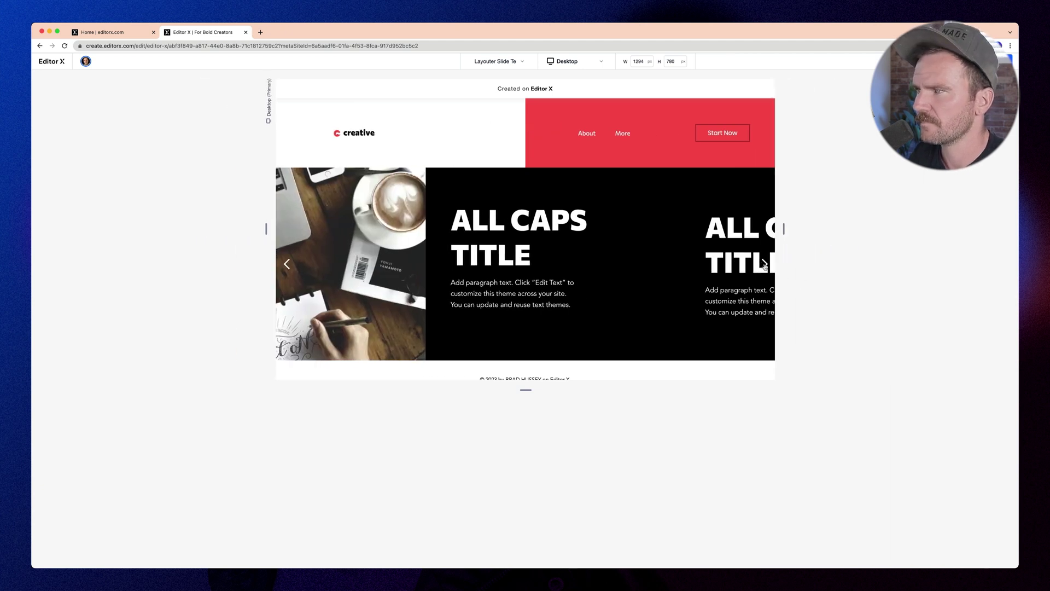
click(286, 266)
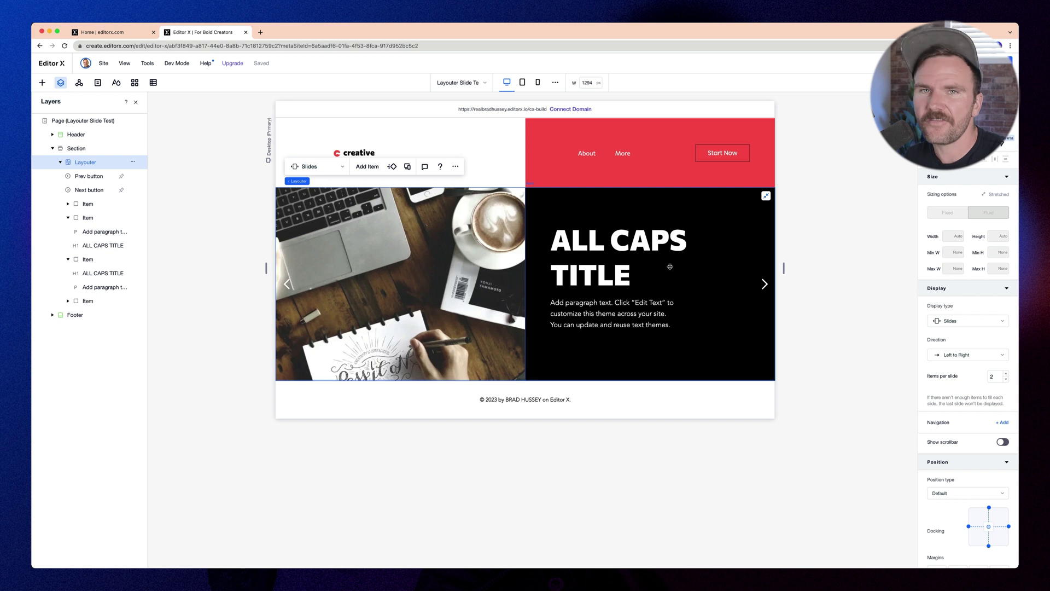
Change the layouter's slide direction to Top to Bottom and set it to 2 items per slide
click(963, 354)
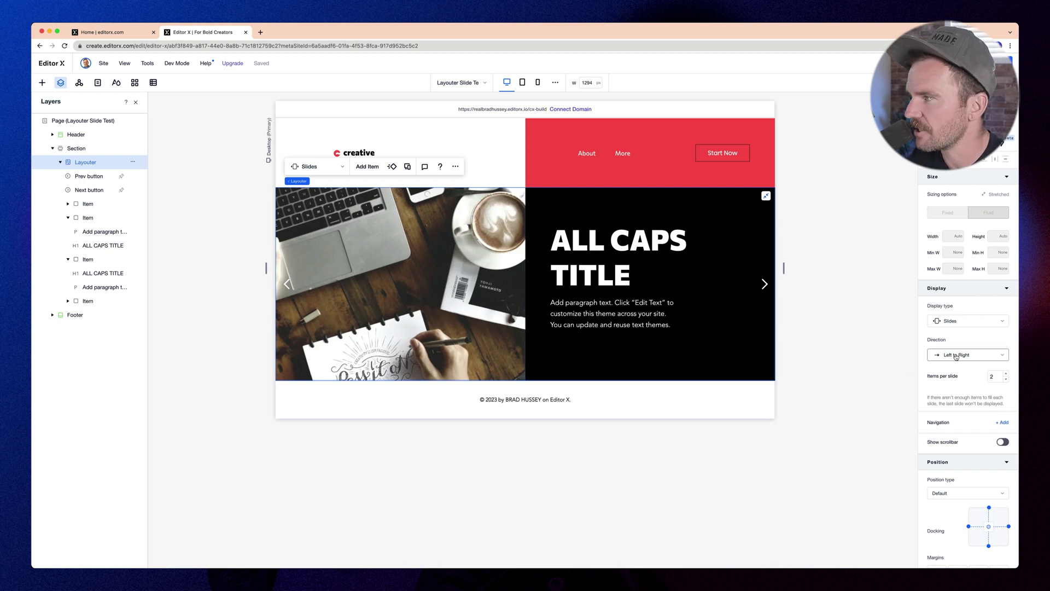
click(960, 368)
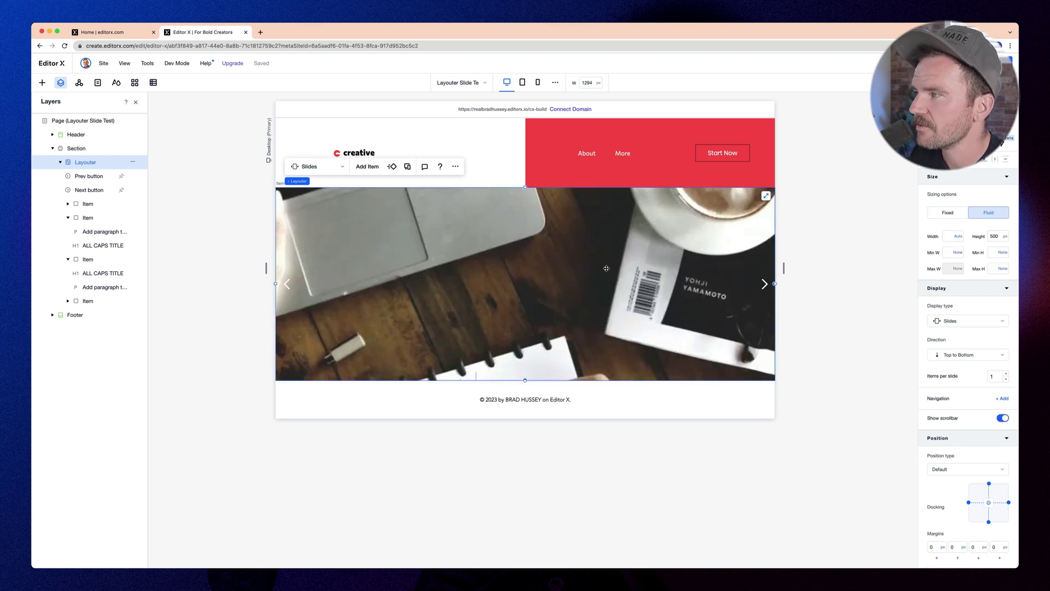
click(1005, 374)
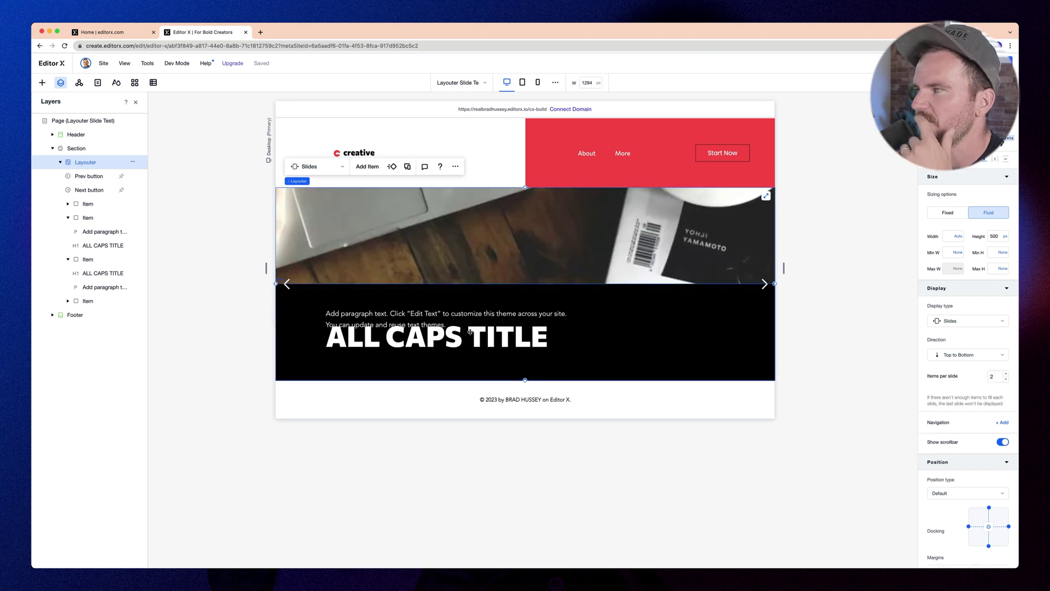
Rearrange the text in the first slide's black item so the title sits above the paragraph without overlapping it
click(407, 338)
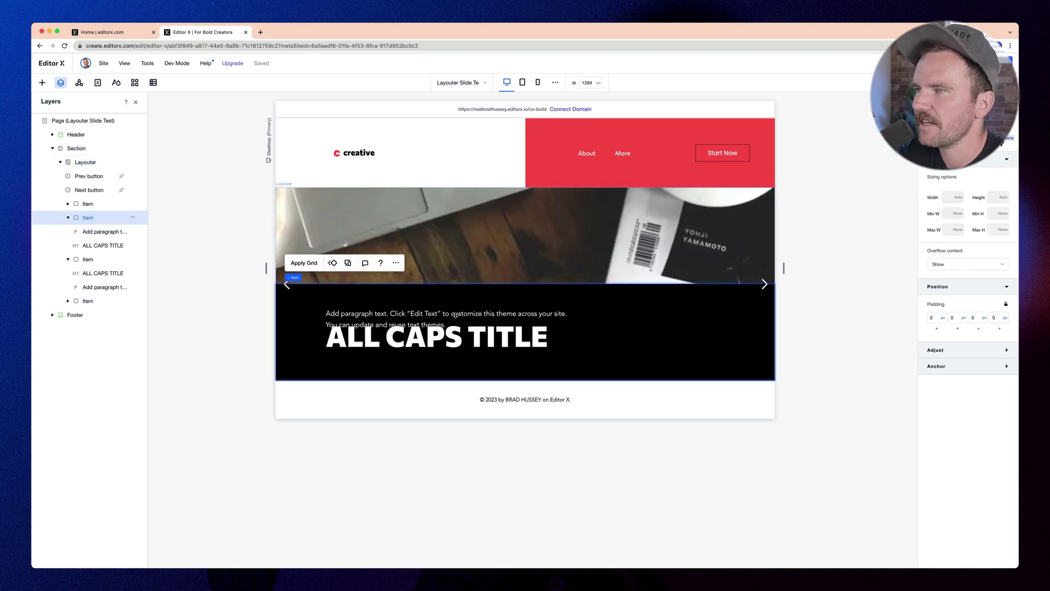
click(407, 336)
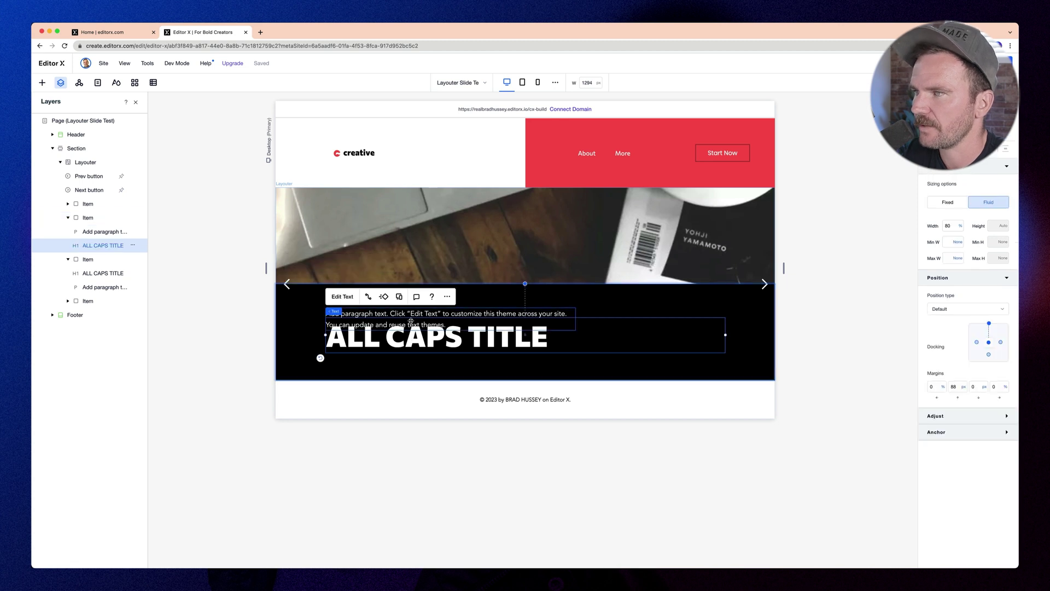
mouse_move(414, 343)
mouse_down()
mouse_move(415, 310)
mouse_move(400, 350)
mouse_up()
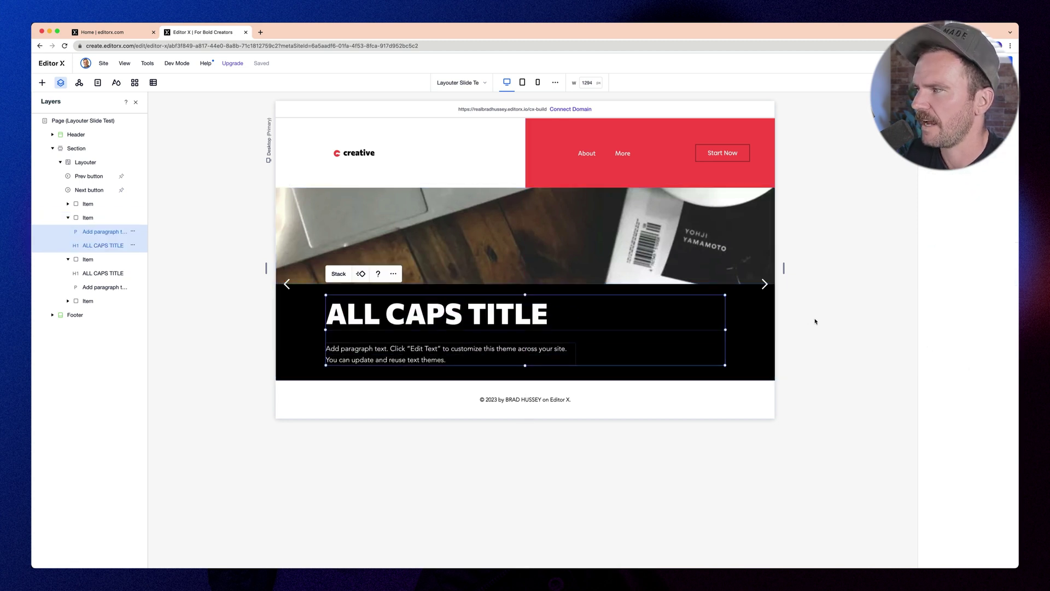
click(815, 321)
scroll(745, 277, down, 2)
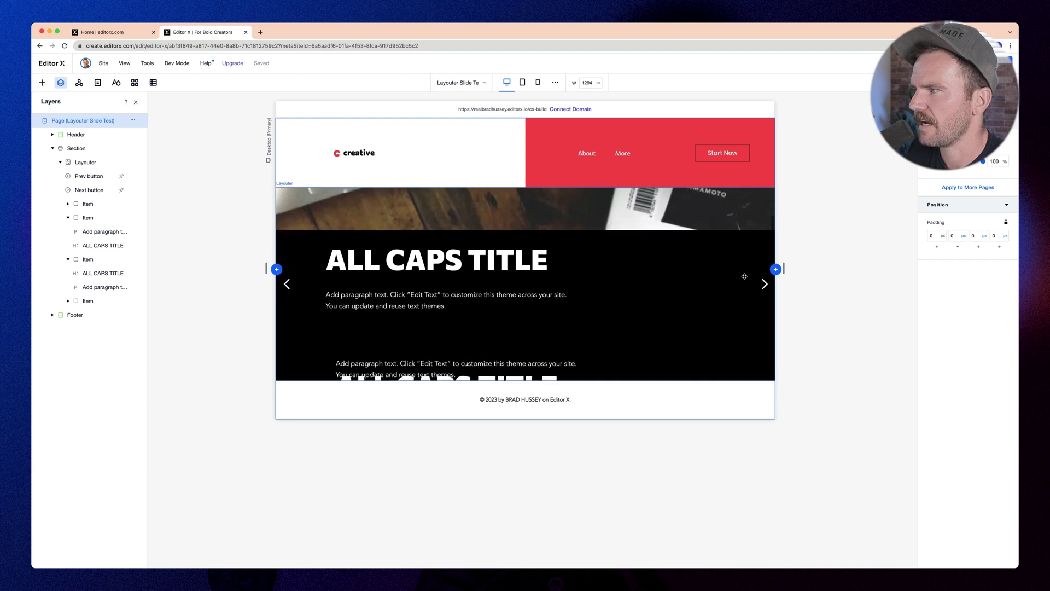
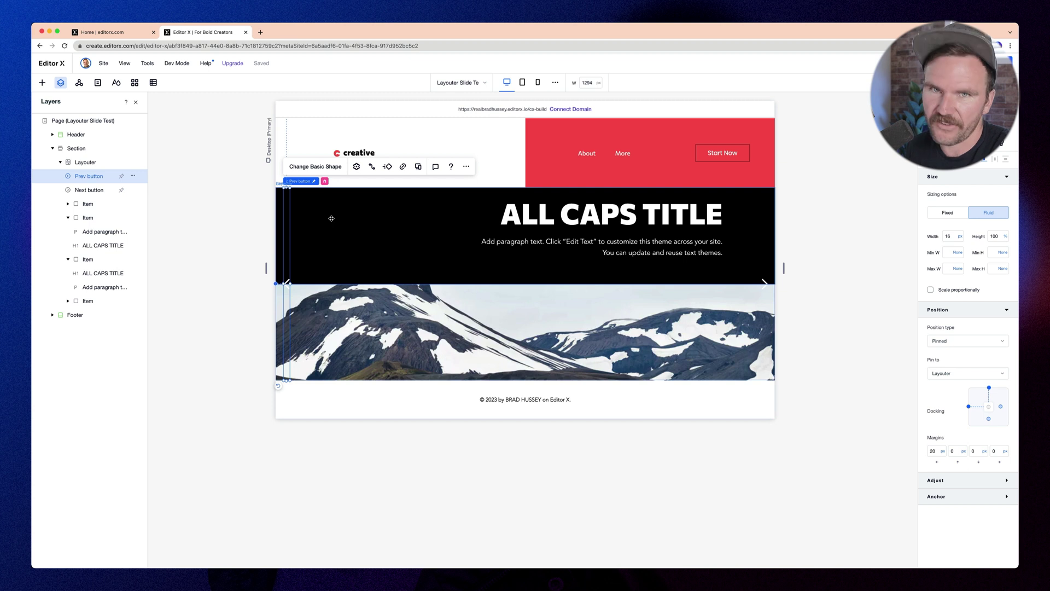
Replace the Prev button's shape with the thin Arrow Down found by searching the basic shapes for "arrow"
click(317, 167)
text(arrow)
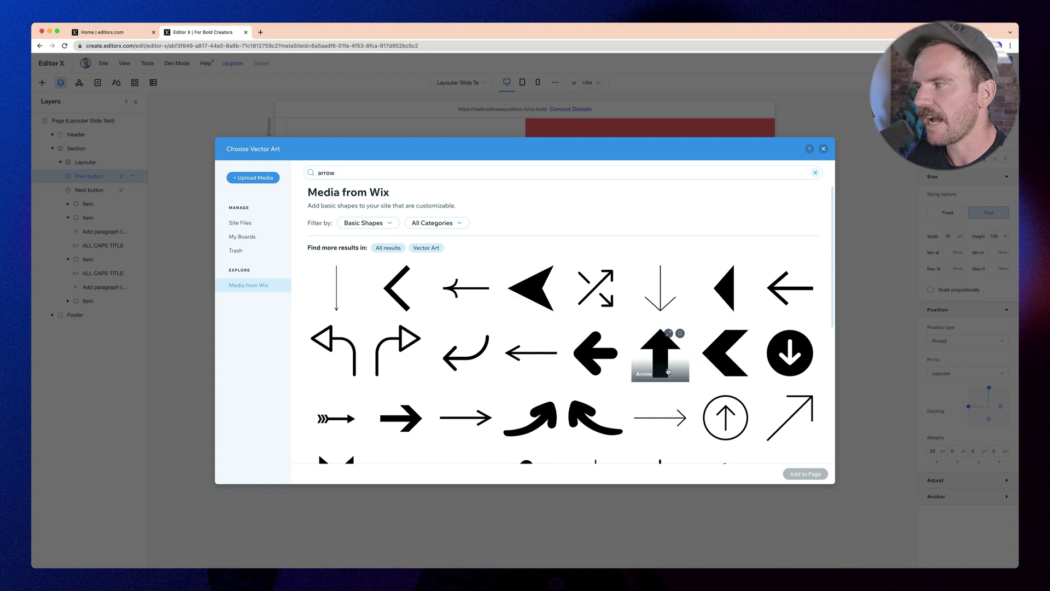
scroll(624, 328, down, 1)
scroll(617, 357, up, 1)
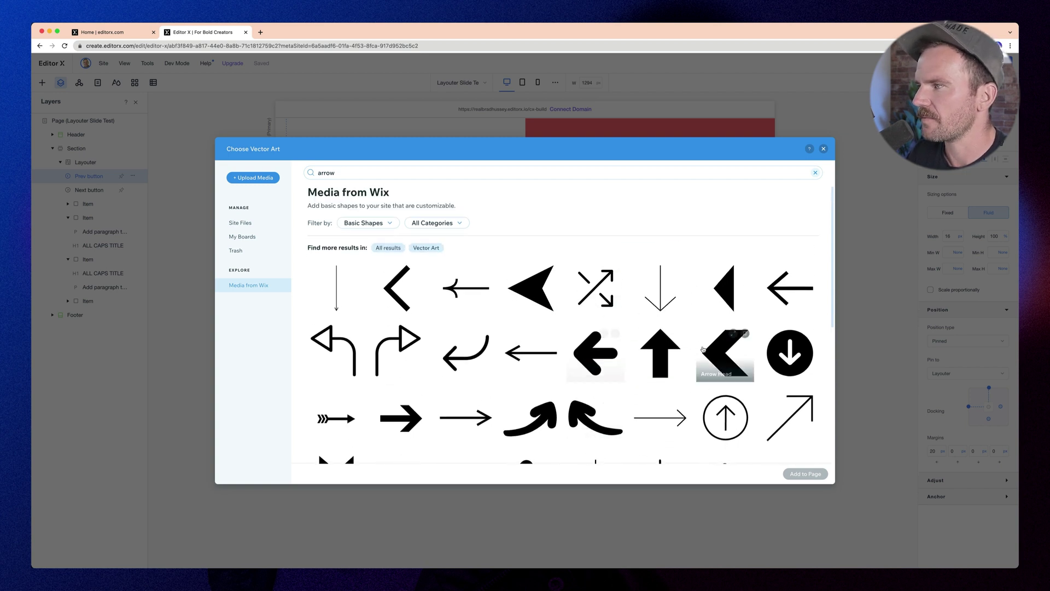
scroll(617, 357, down, 1)
scroll(629, 317, up, 1)
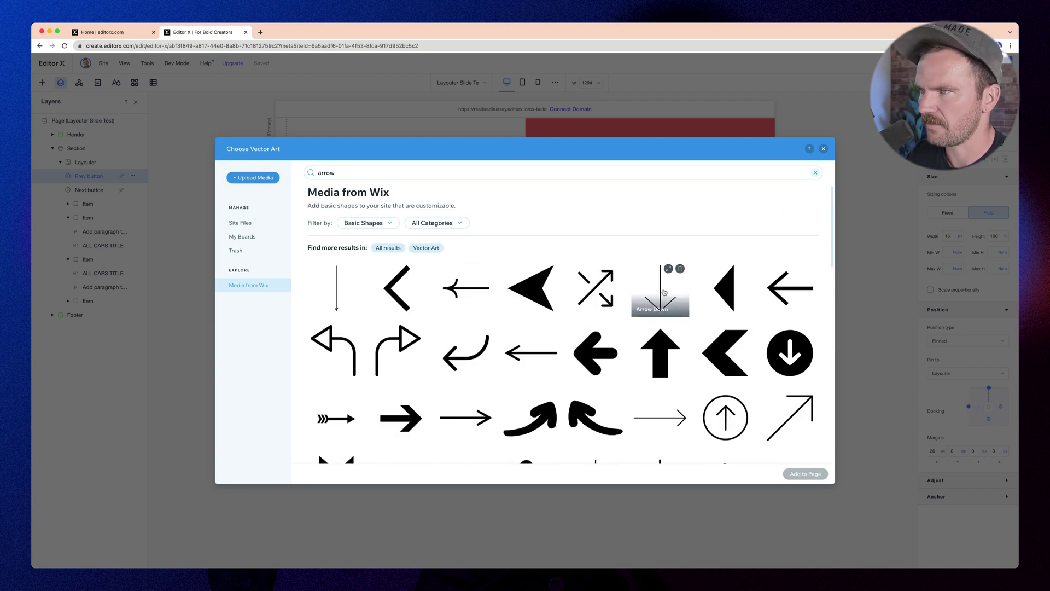
click(664, 292)
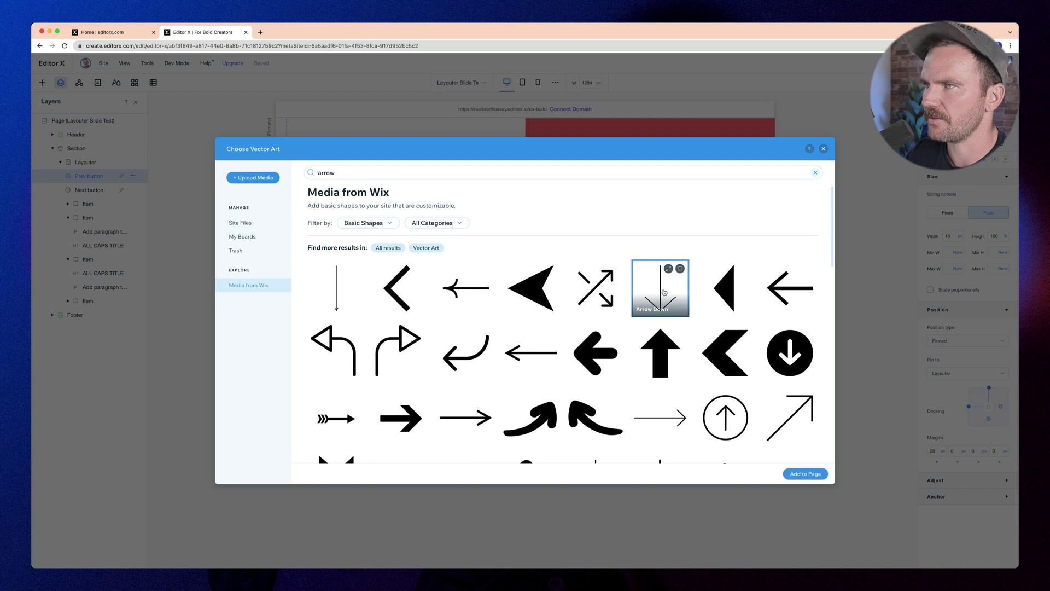
click(815, 480)
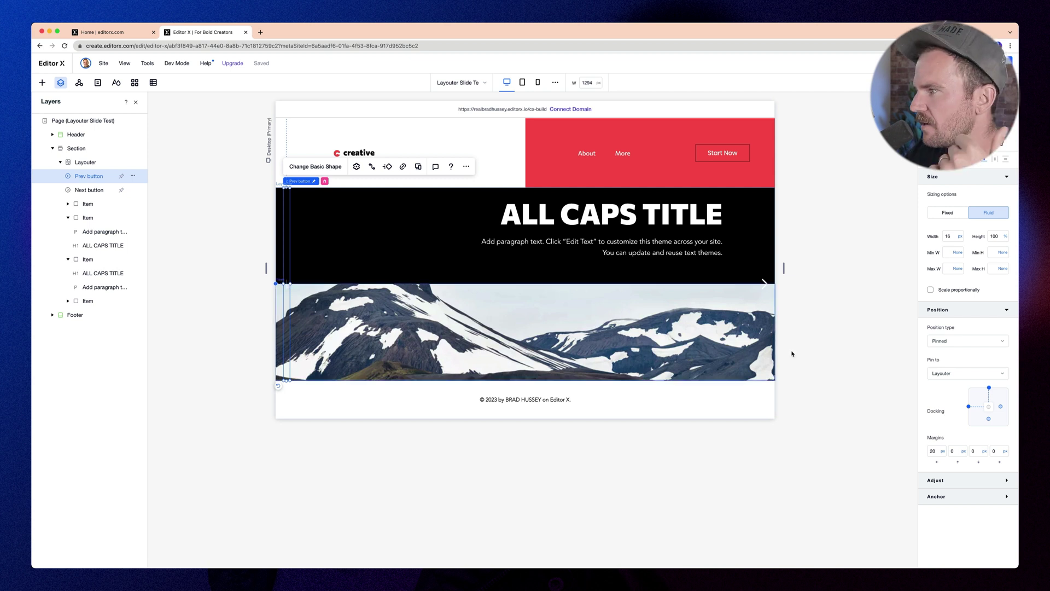
Set the Prev button's height to 20% and its width to 100 px
click(994, 237)
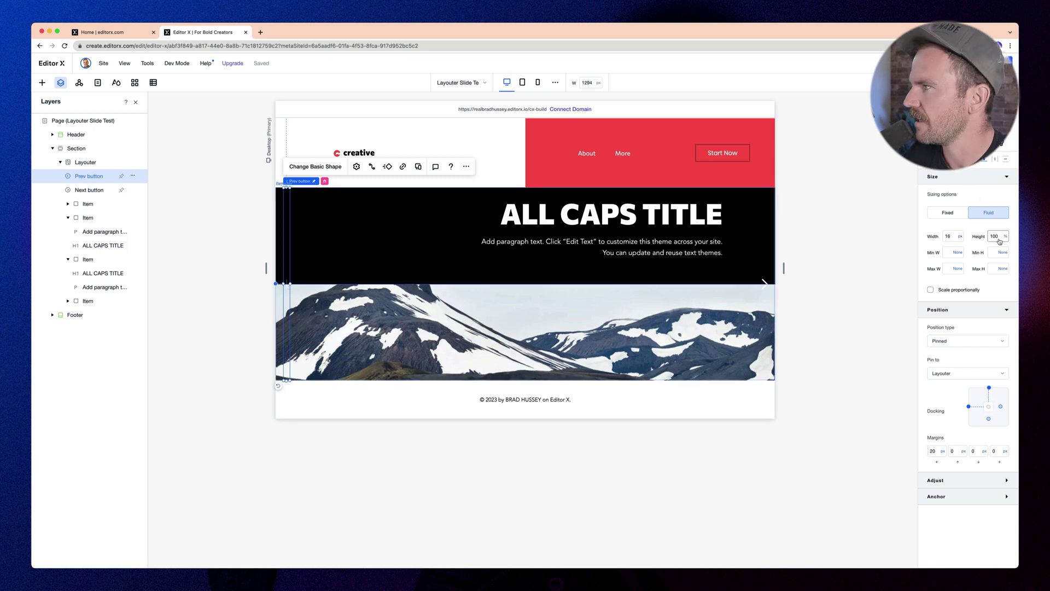
key(Return)
click(952, 233)
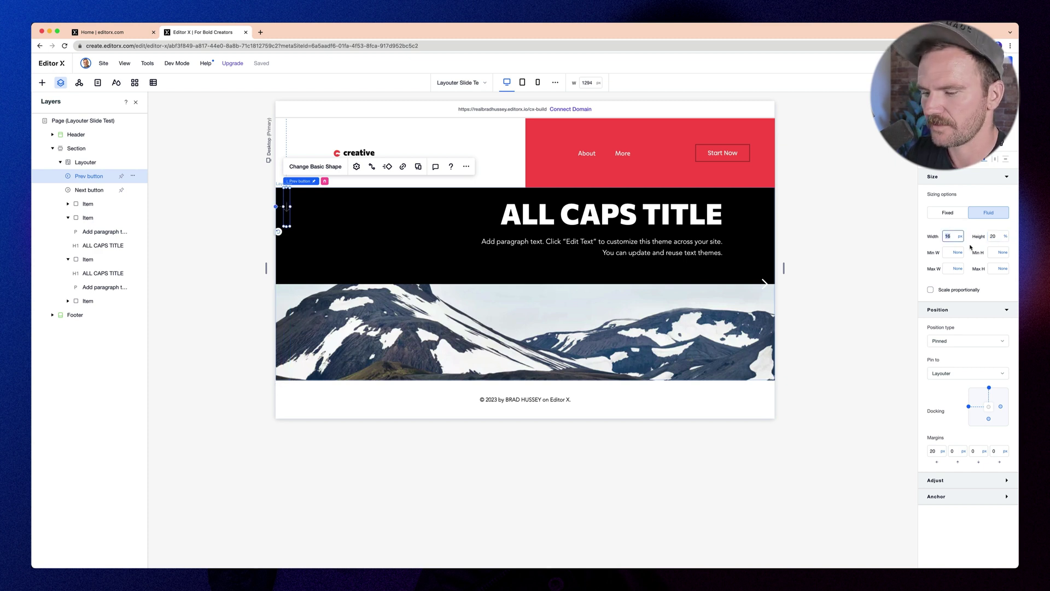
text(100px)
key(Return)
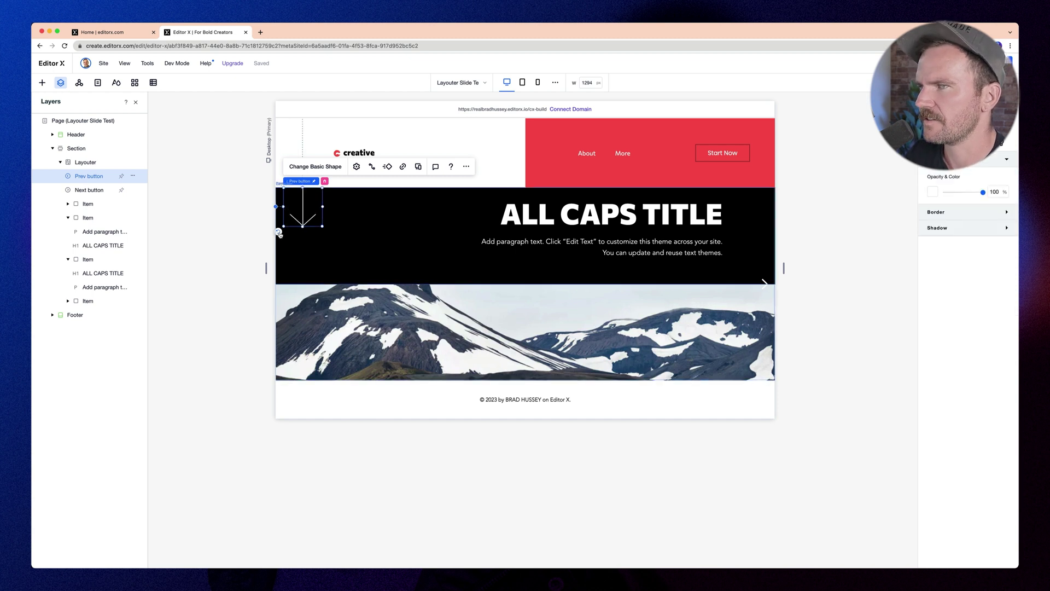
Rotate the Prev button so its arrow points up and set its top margin to 20 px
drag(278, 233, 316, 459)
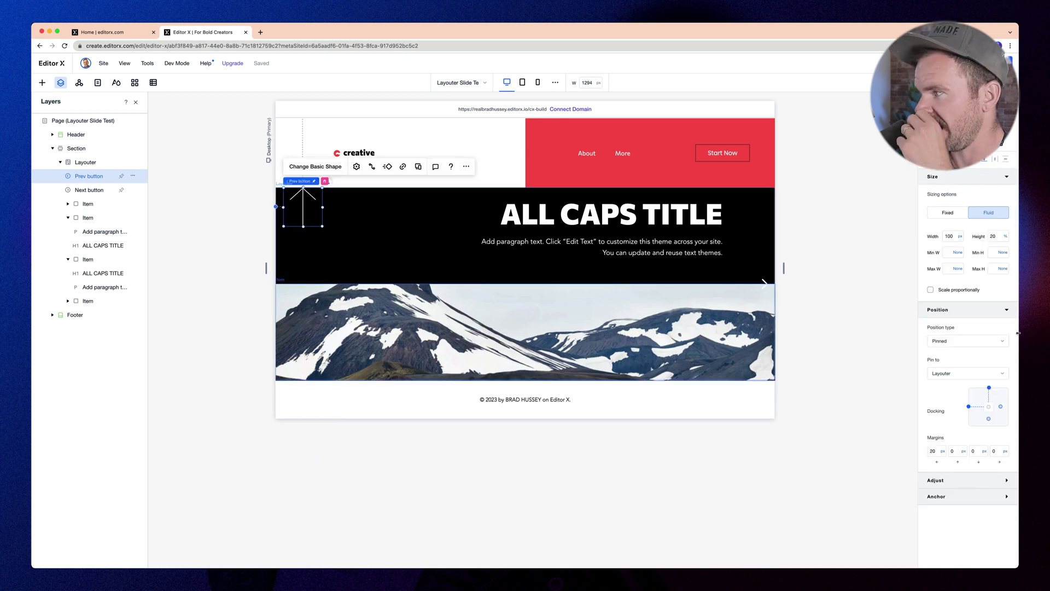
click(956, 454)
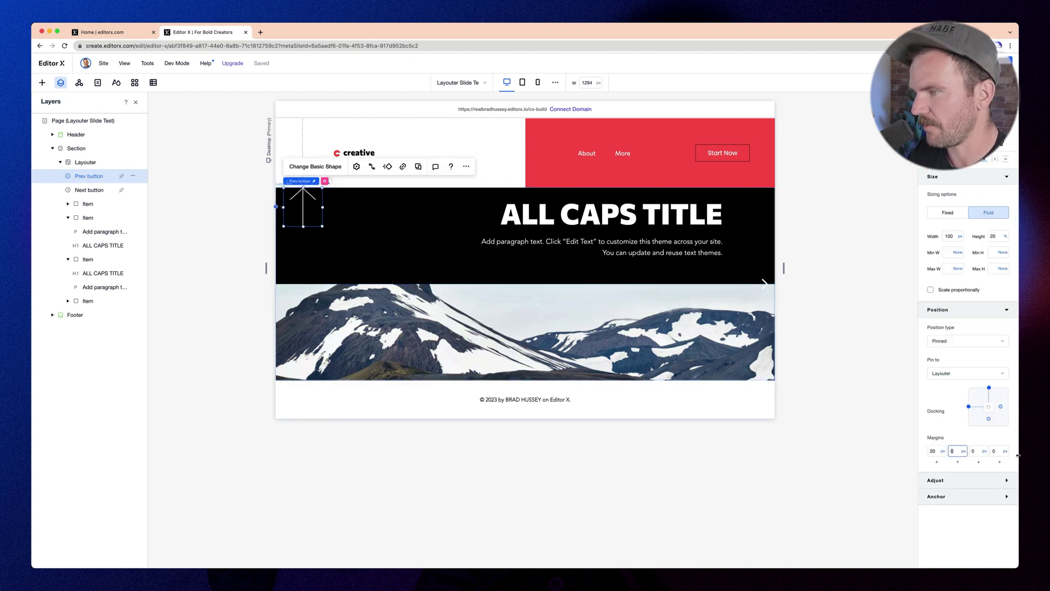
text(20)
key(Return)
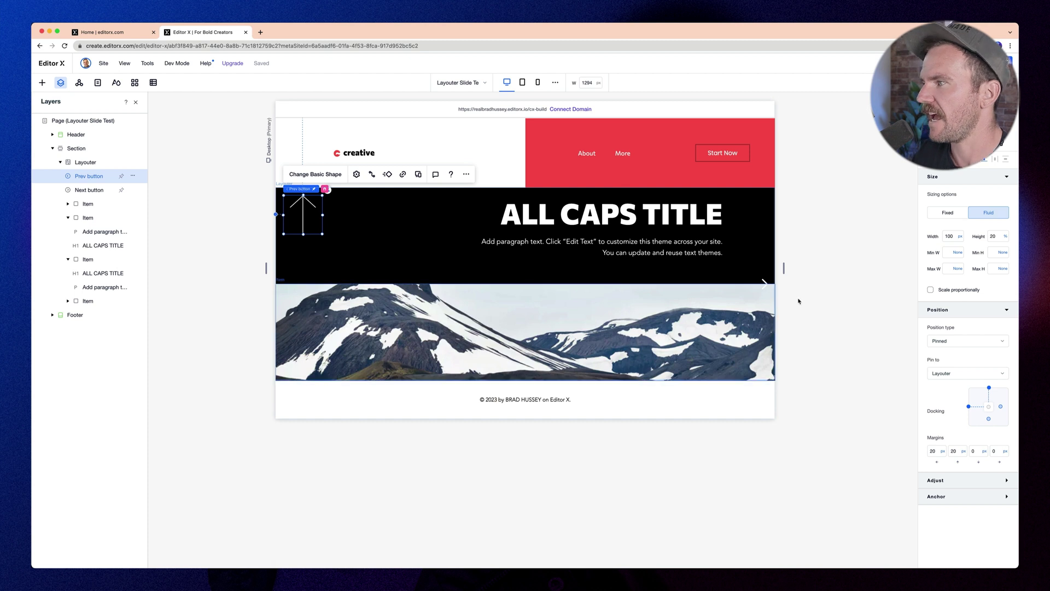
Resize the Next button to a width of 100 px and a height of 100 px
click(764, 282)
double_click(951, 237)
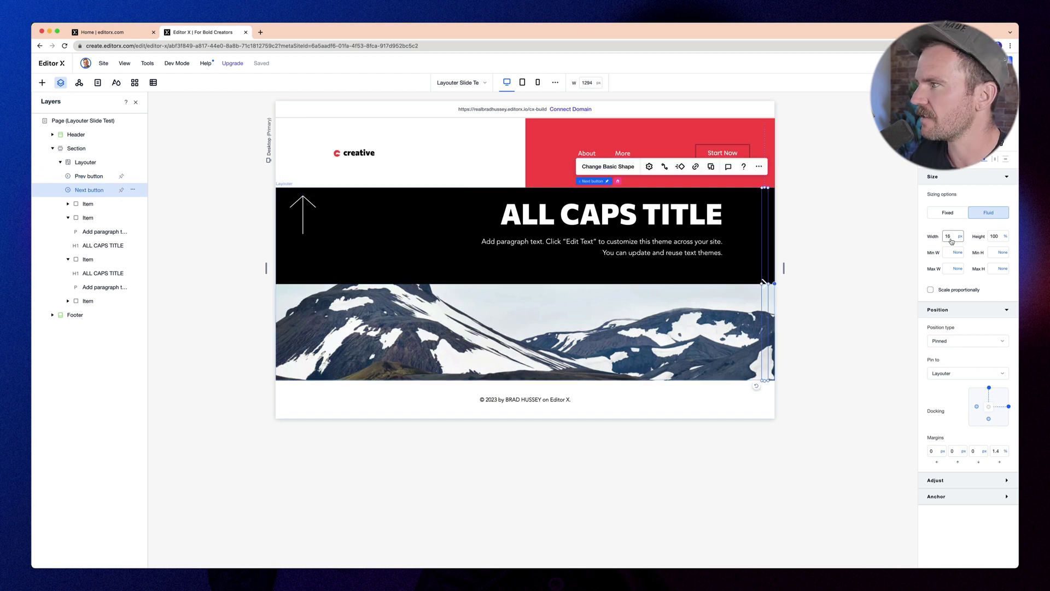
key(Return)
double_click(1000, 235)
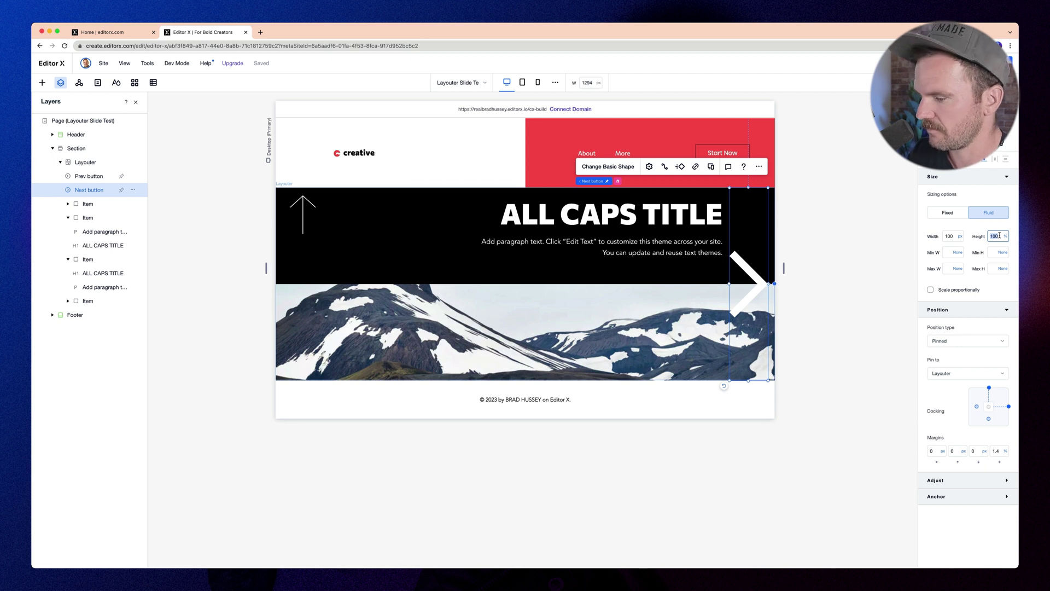
key(Return)
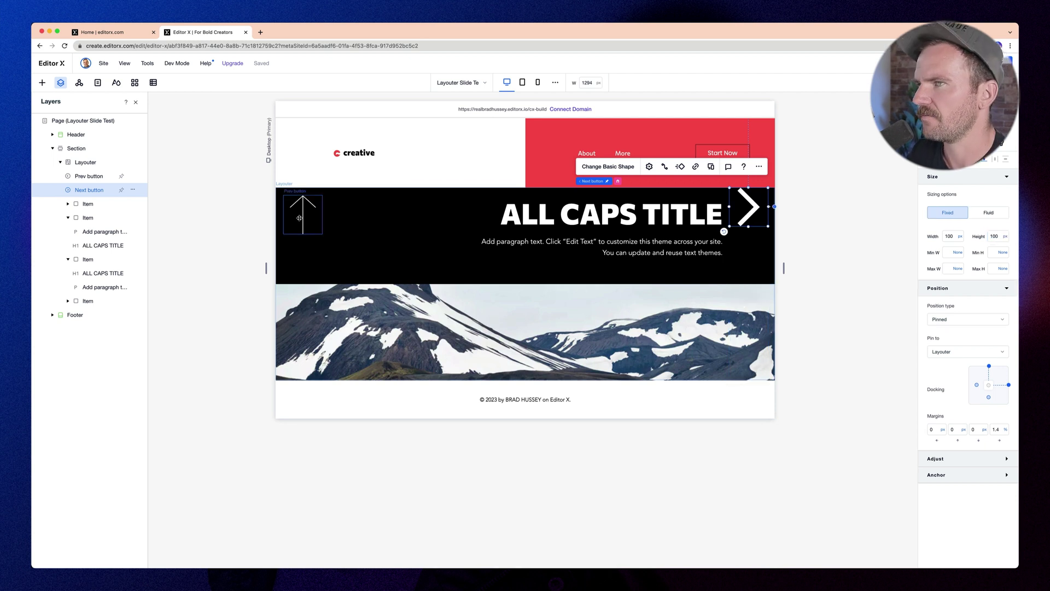
Move the Next button beside the Prev arrow at the layouter's left edge and replace its shape with the same thin down arrow
drag(736, 227, 292, 215)
click(308, 166)
text(arrow)
double_click(661, 286)
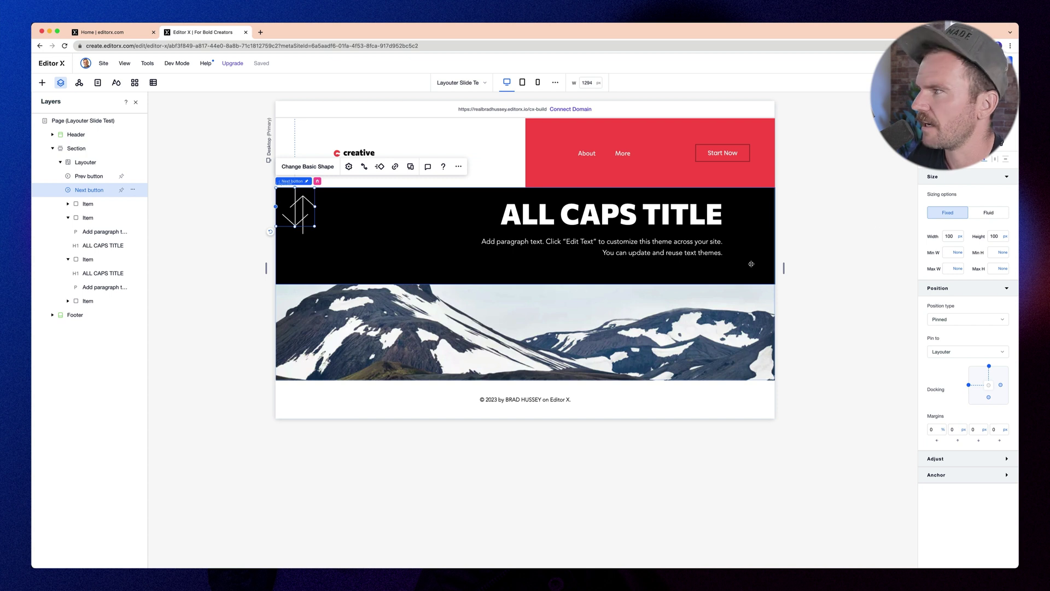
Position the Next button below the Prev button with a left margin of 20 px, a top margin of 140 px and no bottom margin
click(936, 429)
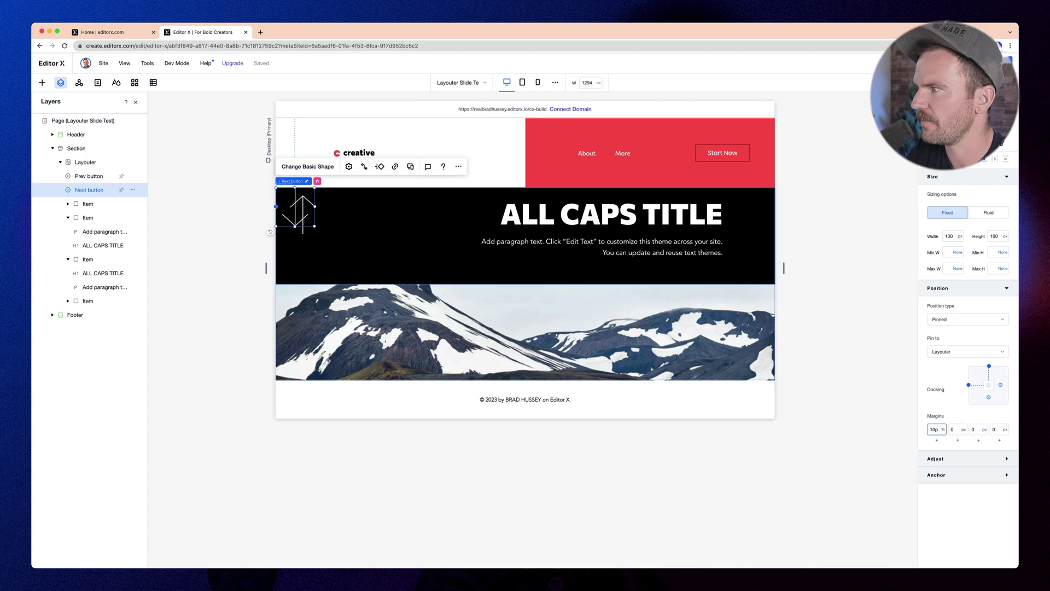
key(Return)
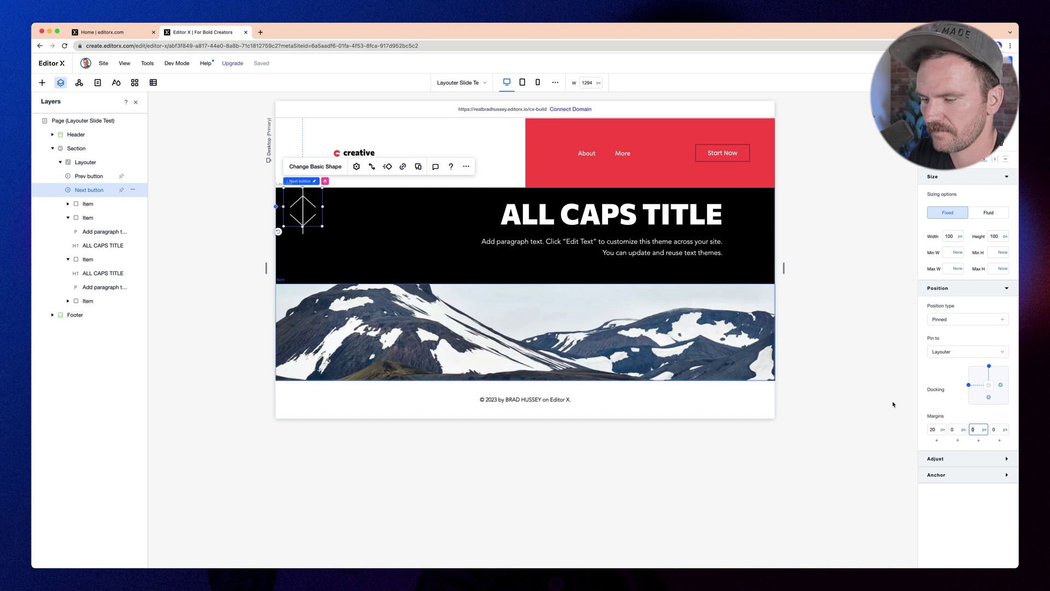
key(Return)
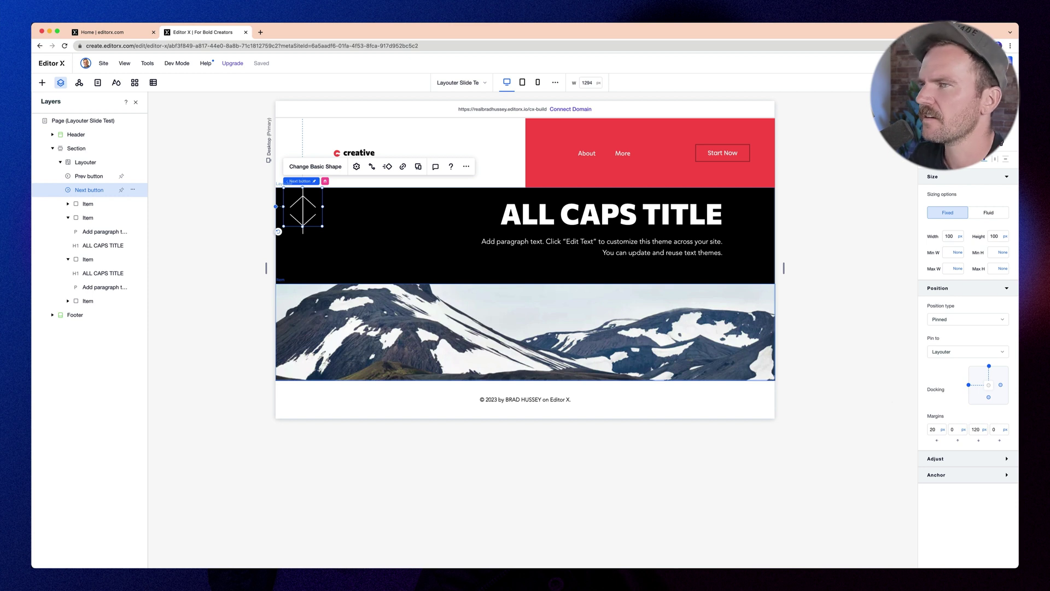
double_click(977, 433)
click(958, 432)
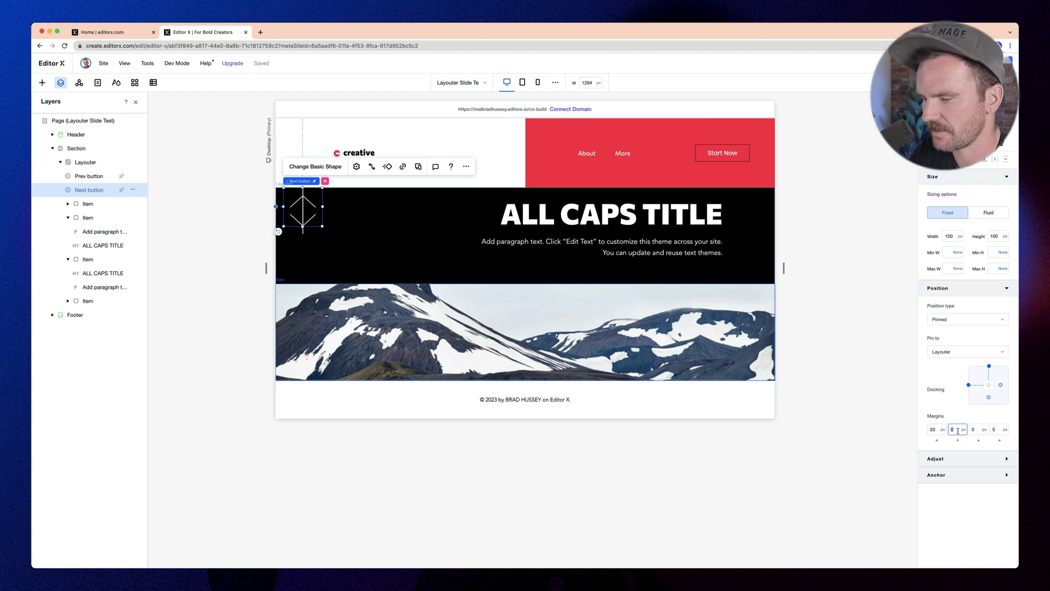
key(Return)
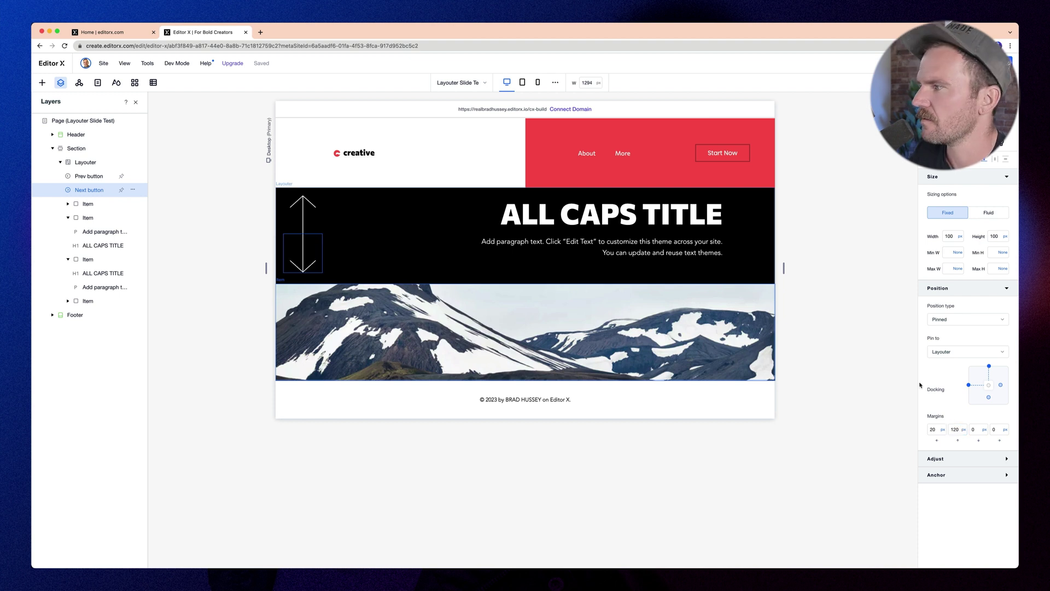
text(140)
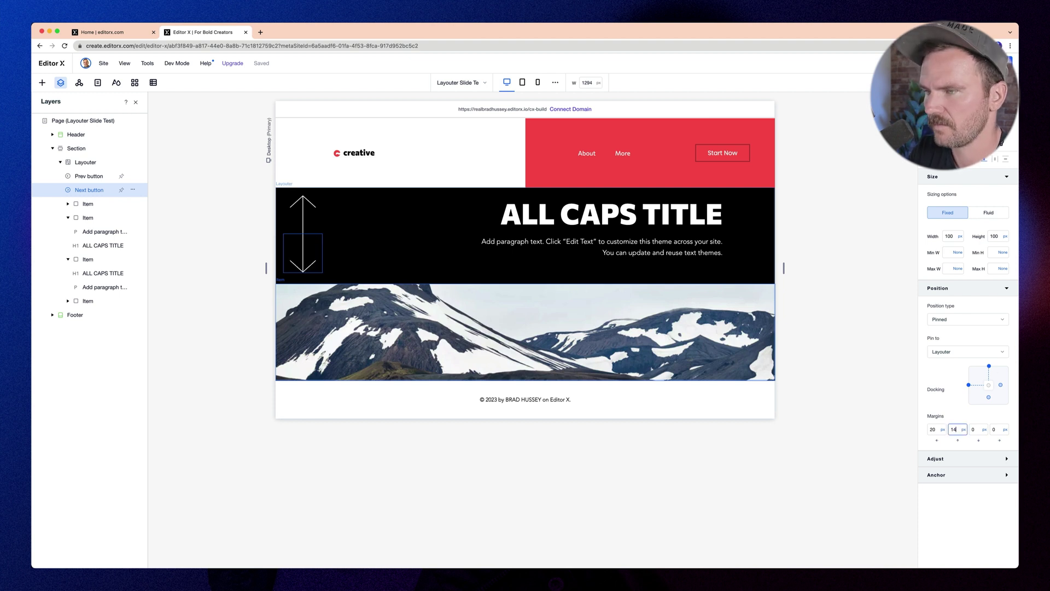
key(Return)
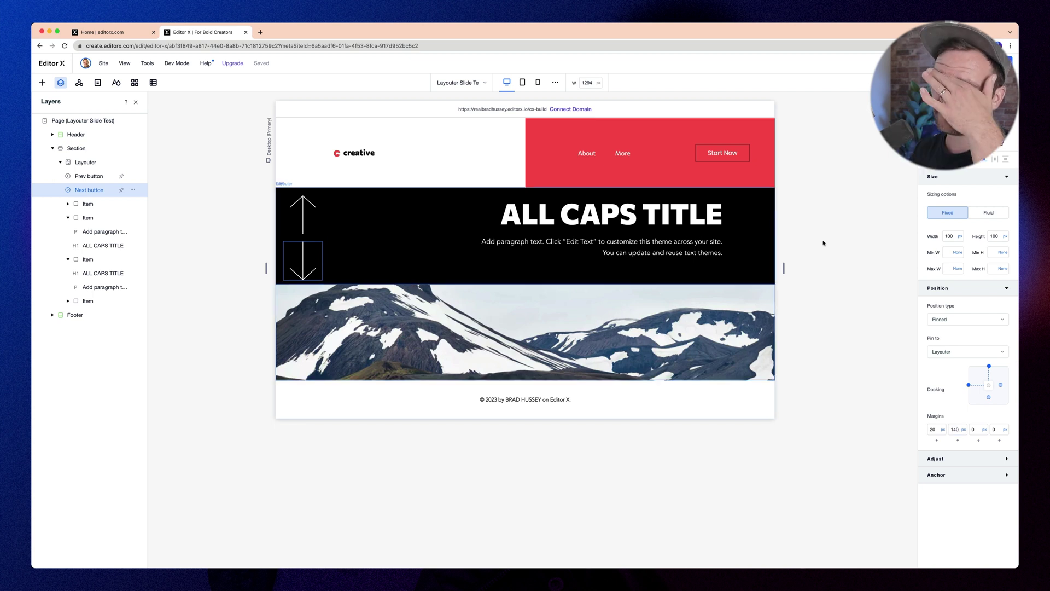
Deselect the Next button and scroll the layouter vertically between its slides on the canvas
click(865, 271)
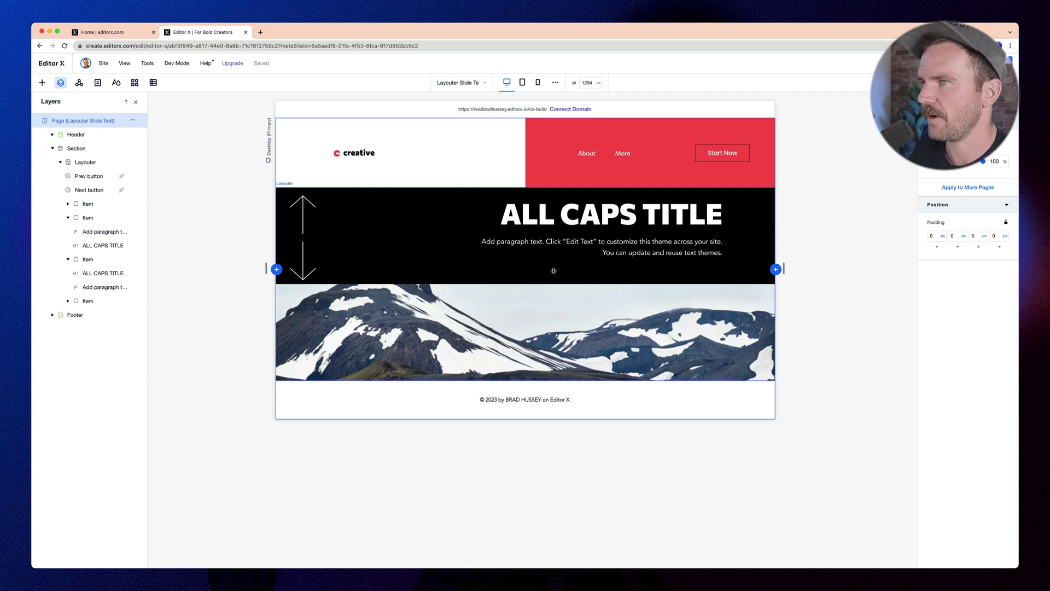
scroll(551, 271, up, 3)
scroll(389, 275, down, 3)
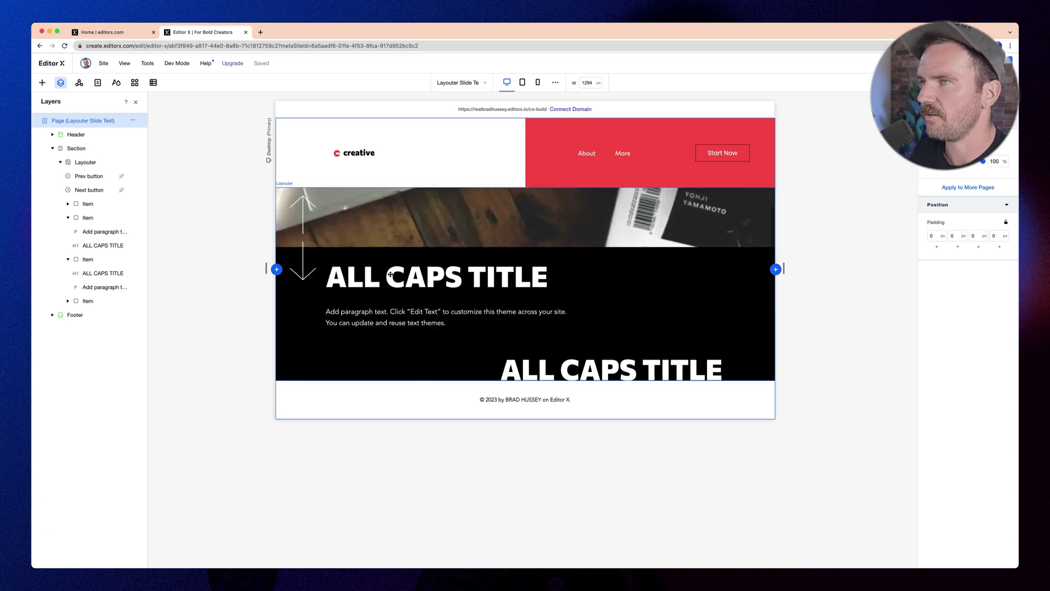
scroll(396, 261, up, 3)
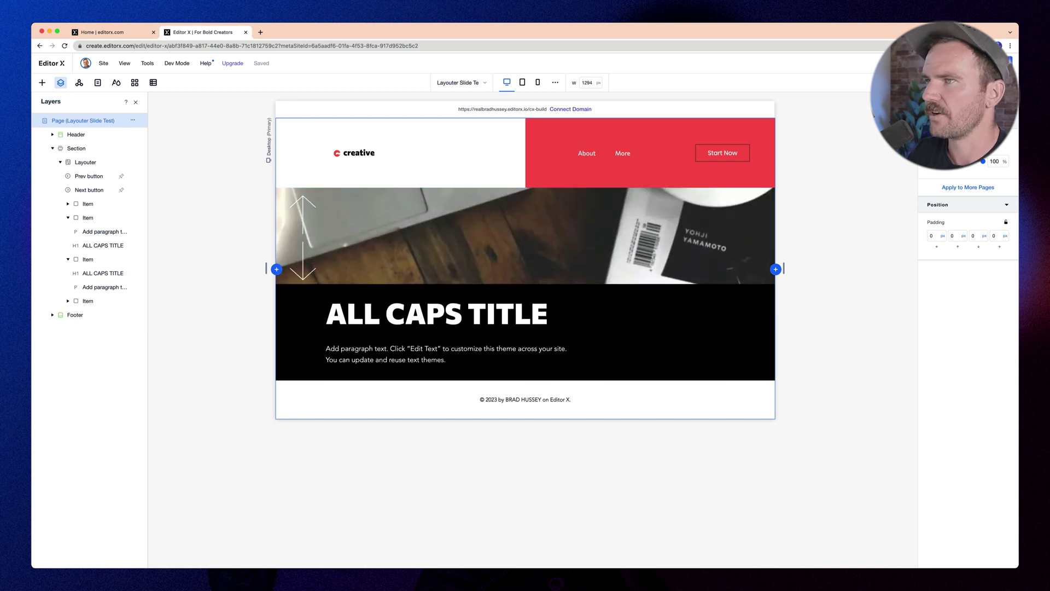
Preview the page at 1558 px wide and move the layouter up and down between its slides
click(965, 62)
drag(1017, 235, 835, 242)
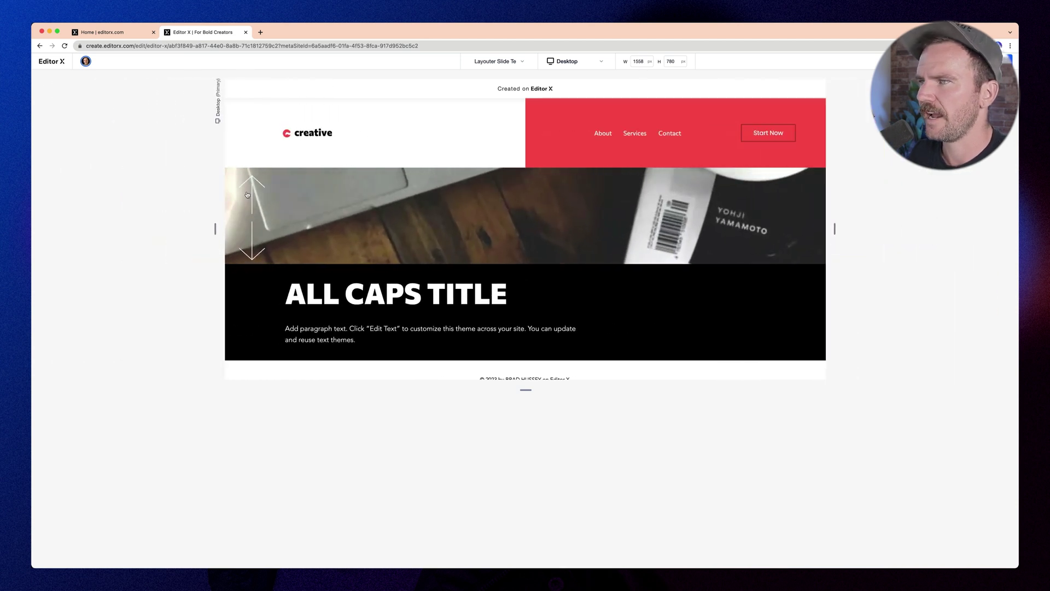
scroll(386, 237, down, 5)
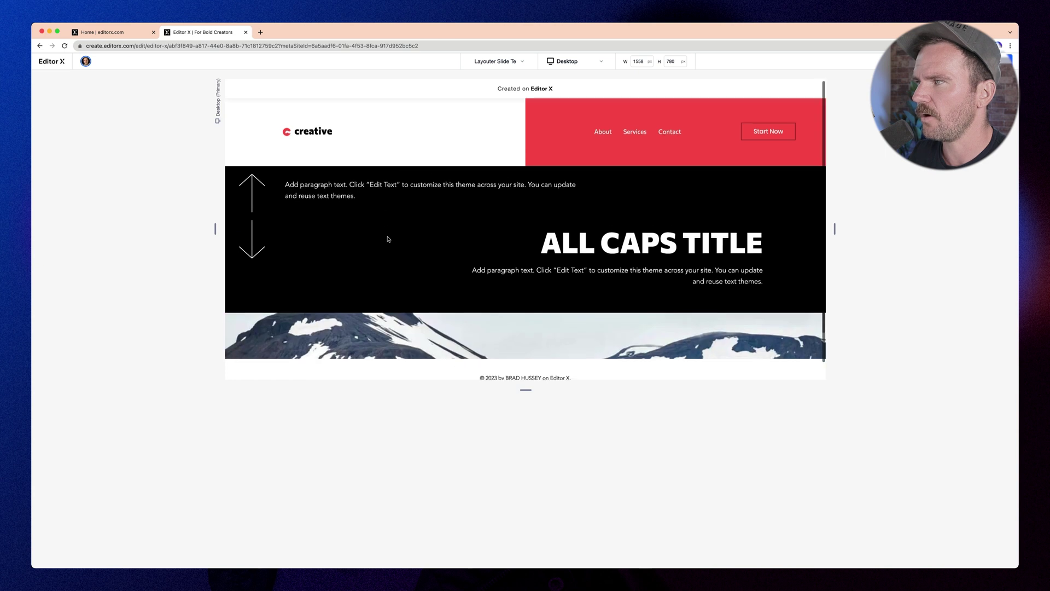
scroll(392, 239, up, 3)
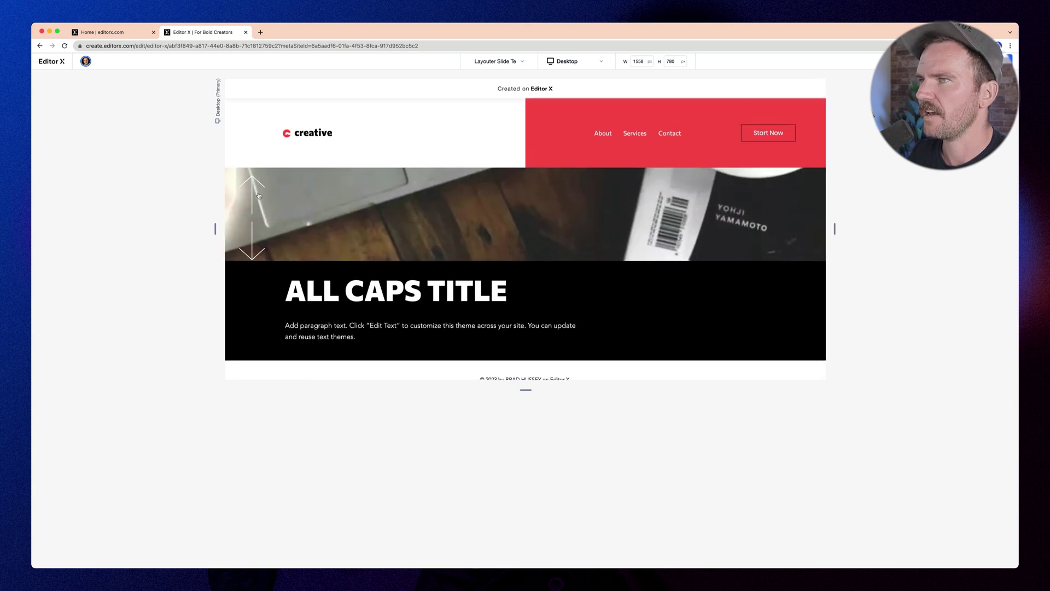
scroll(251, 198, down, 5)
scroll(252, 202, up, 4)
scroll(252, 206, down, 2)
scroll(253, 207, down, 3)
scroll(253, 219, up, 5)
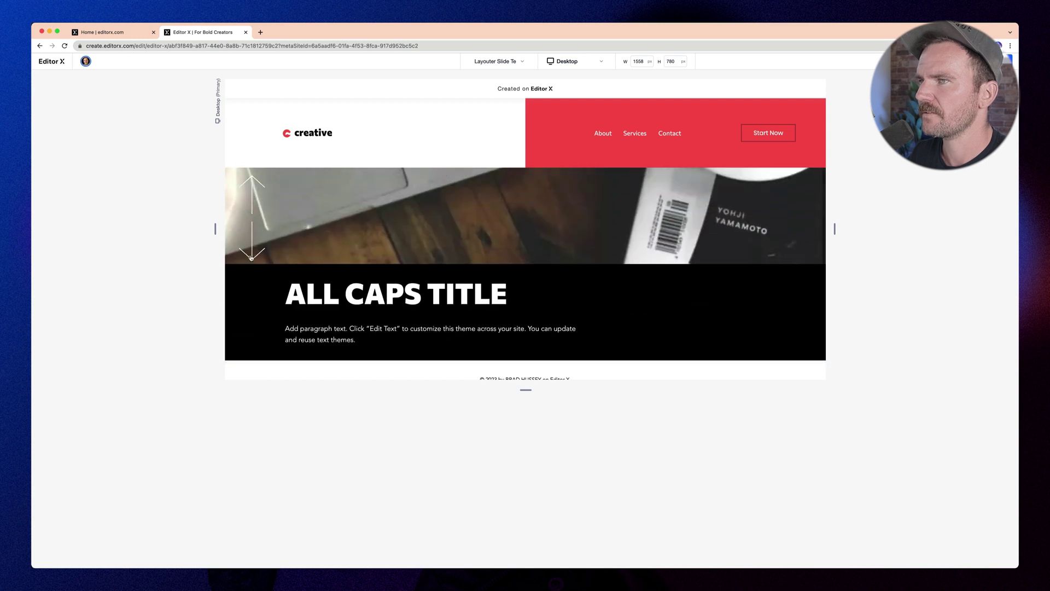
scroll(253, 259, down, 1)
scroll(253, 258, down, 3)
scroll(257, 263, up, 4)
scroll(271, 271, down, 3)
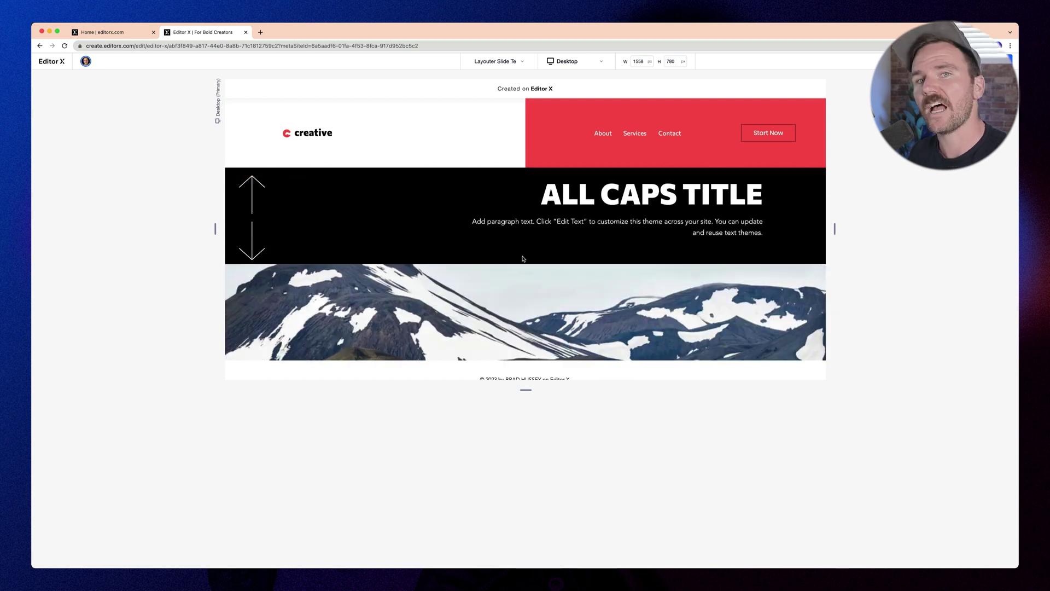